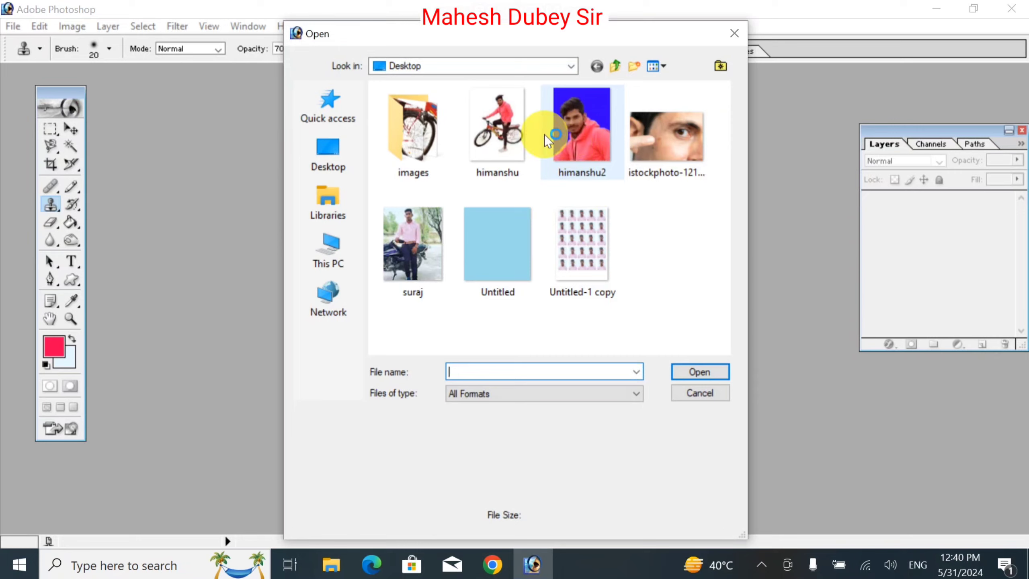
# - Open the bicycle rider photo and the istockphoto face close-up together, and move the face image's window clear of the other photo
pyautogui.click(496, 132)
pyautogui.click(589, 131)
pyautogui.click(501, 138)
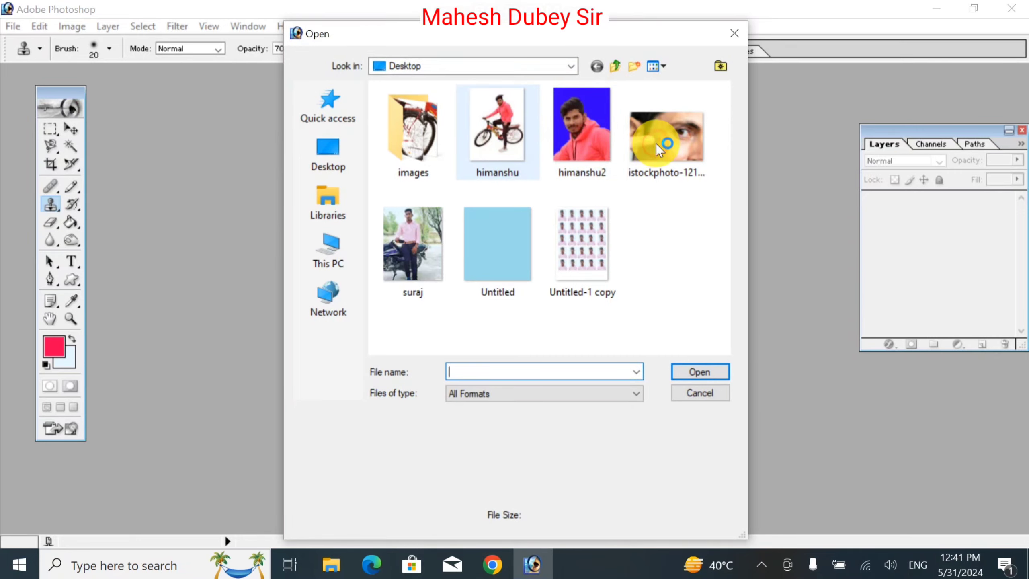
pyautogui.keyDown('ctrl'); pyautogui.click(673, 171); pyautogui.keyUp('ctrl')
pyautogui.click(702, 372)
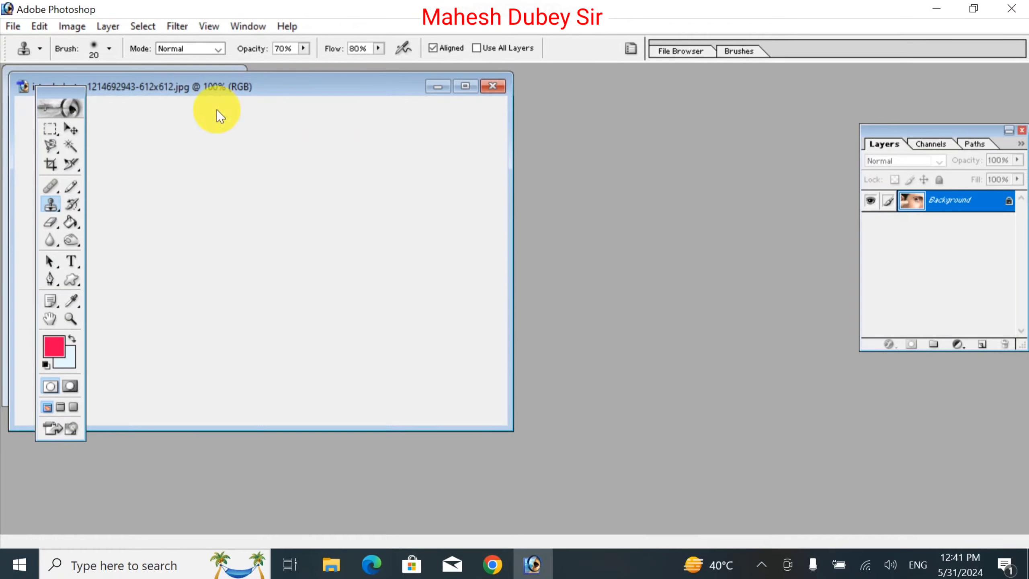
pyautogui.moveTo(225, 88); pyautogui.dragTo(542, 119)
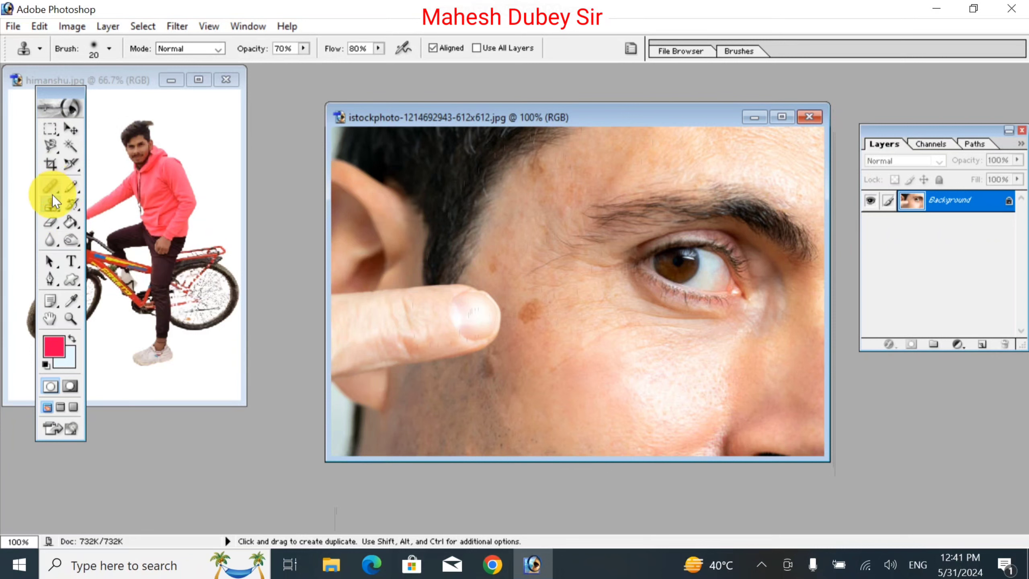
# - Choose the Clone Stamp tool for retouching the face photo
pyautogui.click(51, 207)
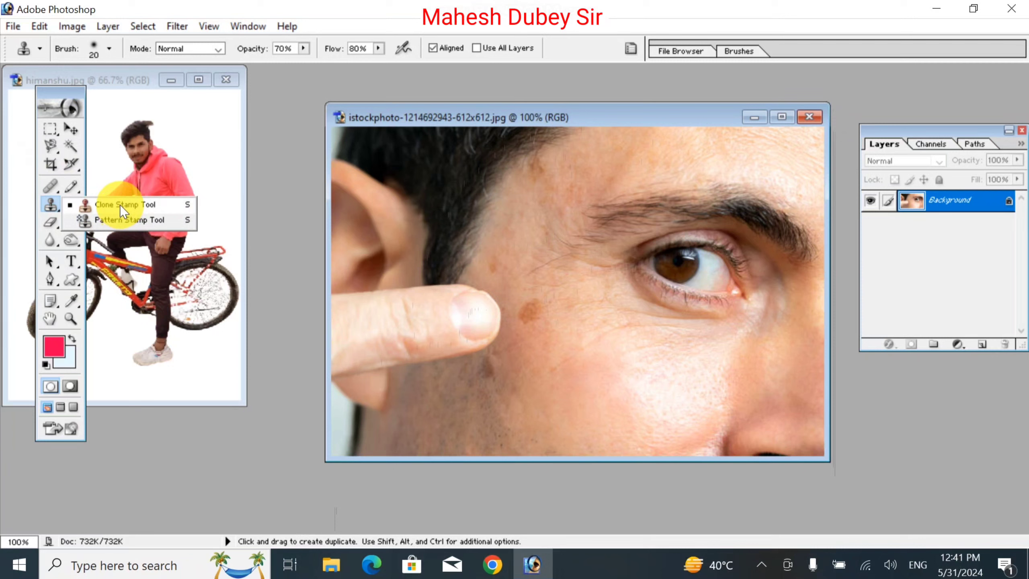
pyautogui.click(48, 191)
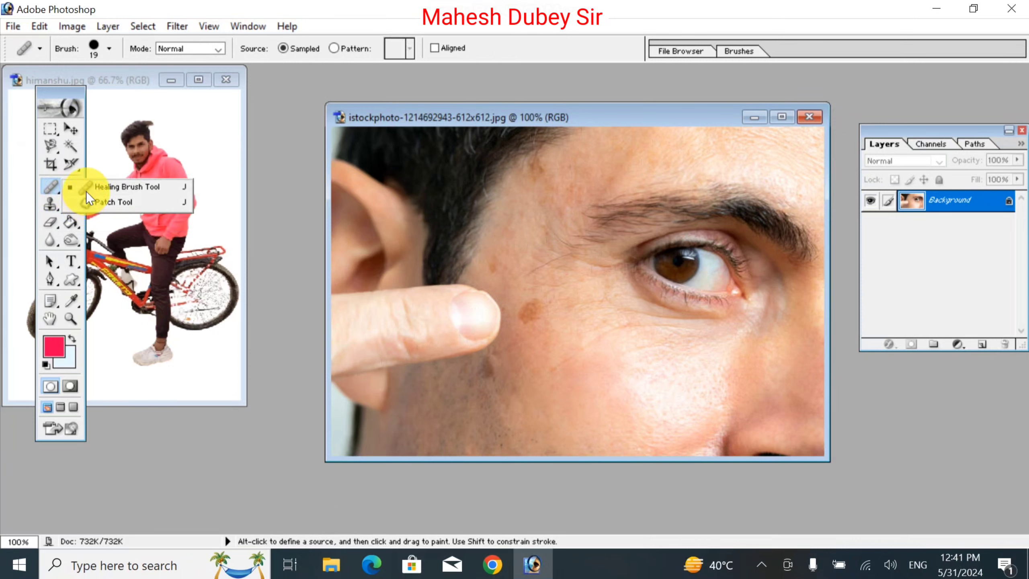
pyautogui.click(55, 209)
pyautogui.click(56, 209)
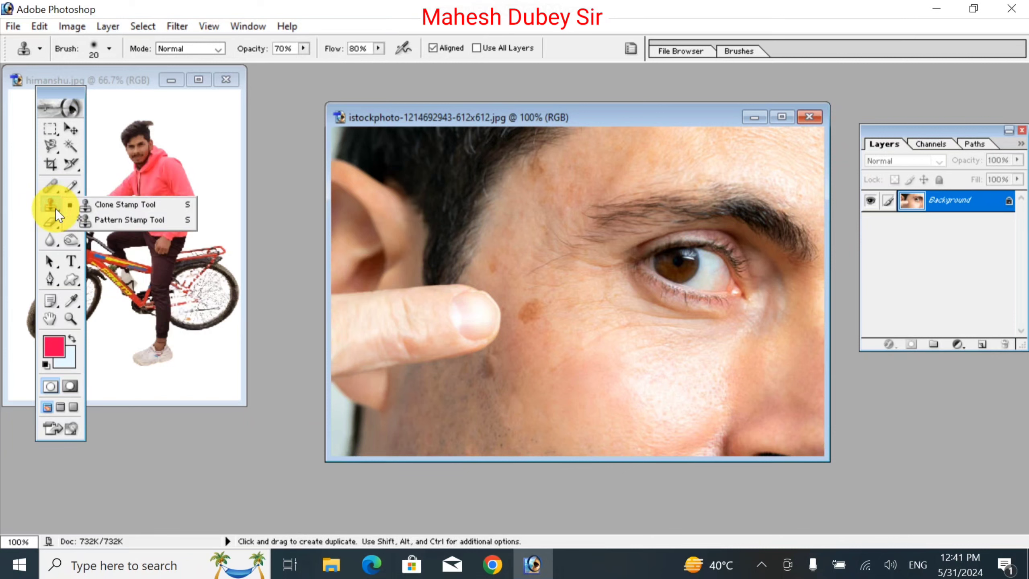
pyautogui.click(139, 208)
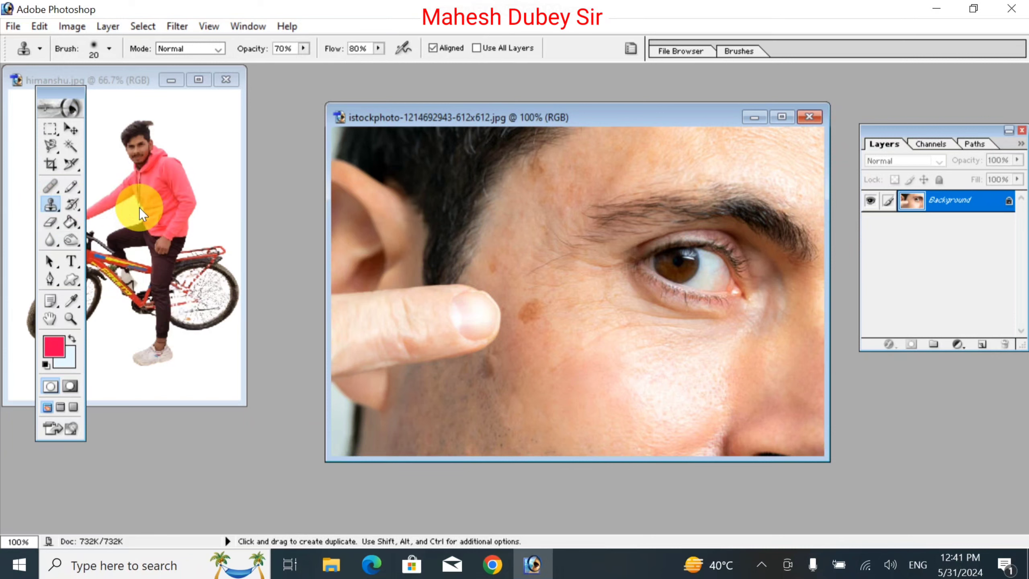
# - Set the Clone Stamp to the soft 17 px brush with 47% opacity
pyautogui.click(109, 49)
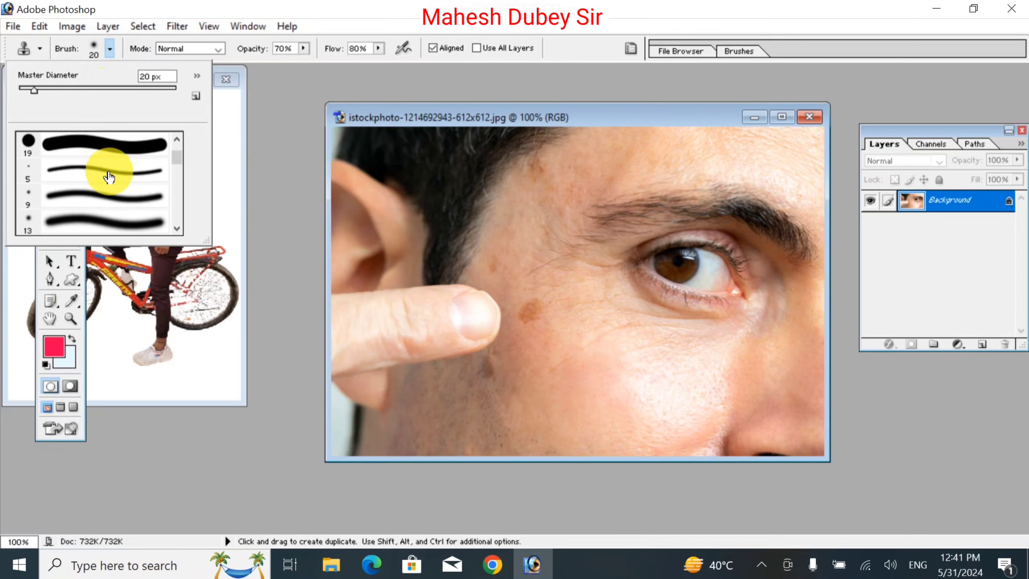
pyautogui.click(109, 229)
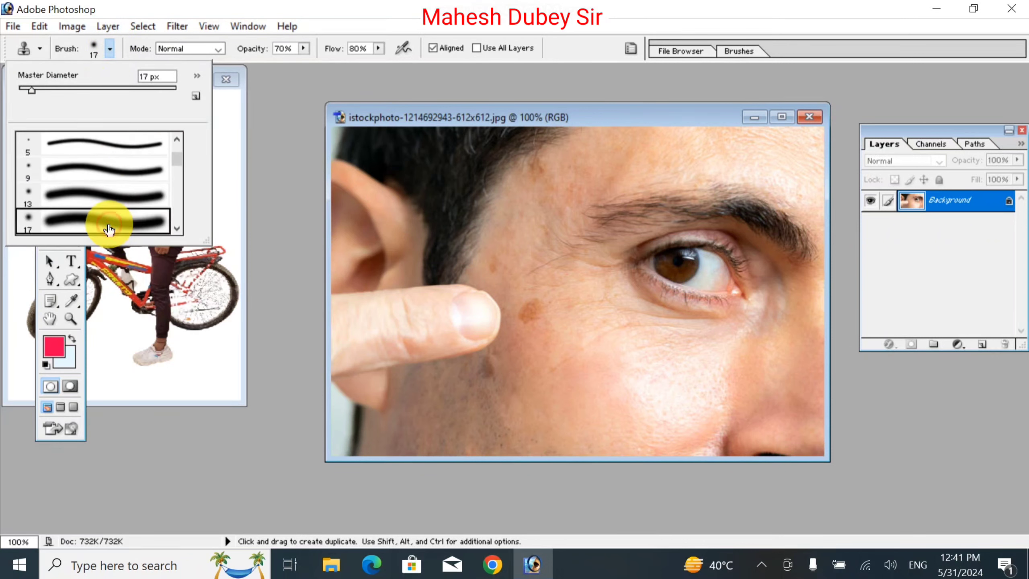
pyautogui.click(109, 230)
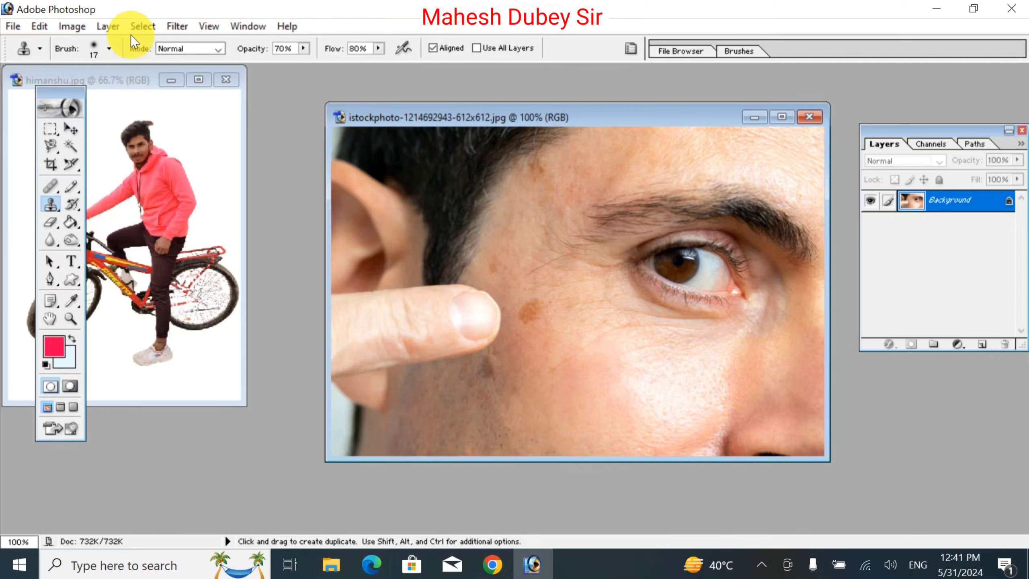
pyautogui.click(303, 49)
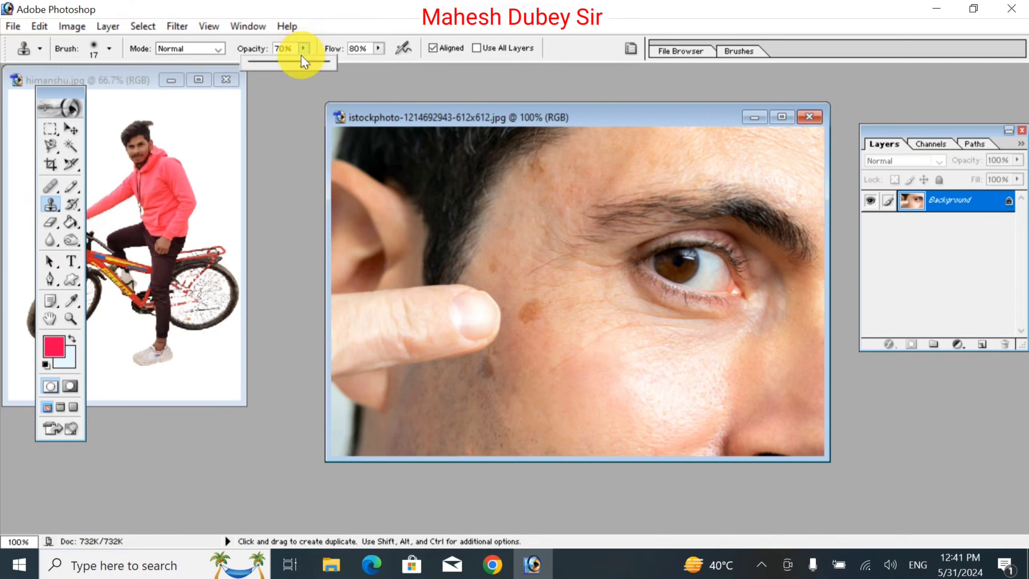
pyautogui.moveTo(294, 55); pyautogui.dragTo(341, 75)
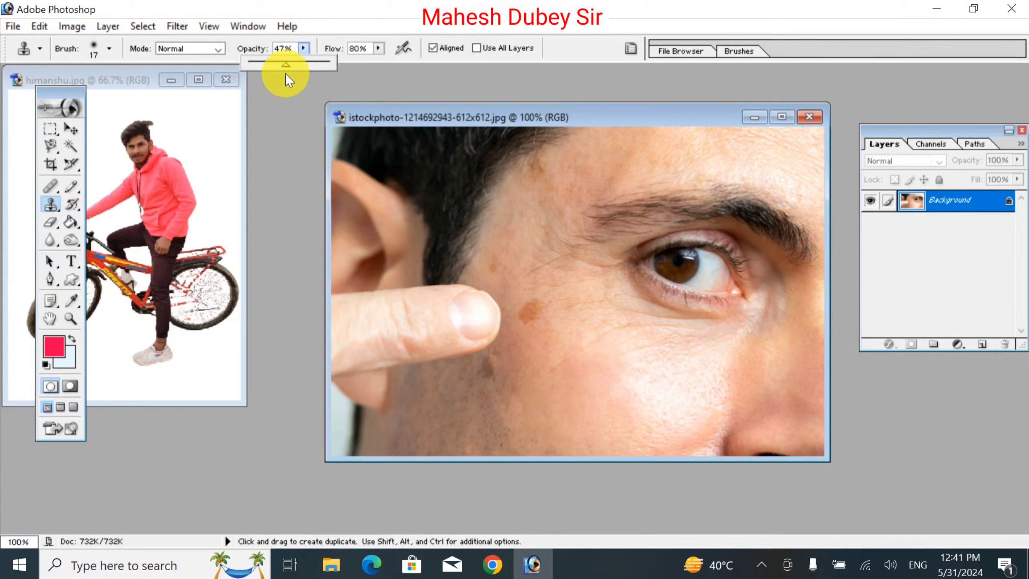
pyautogui.click(488, 219)
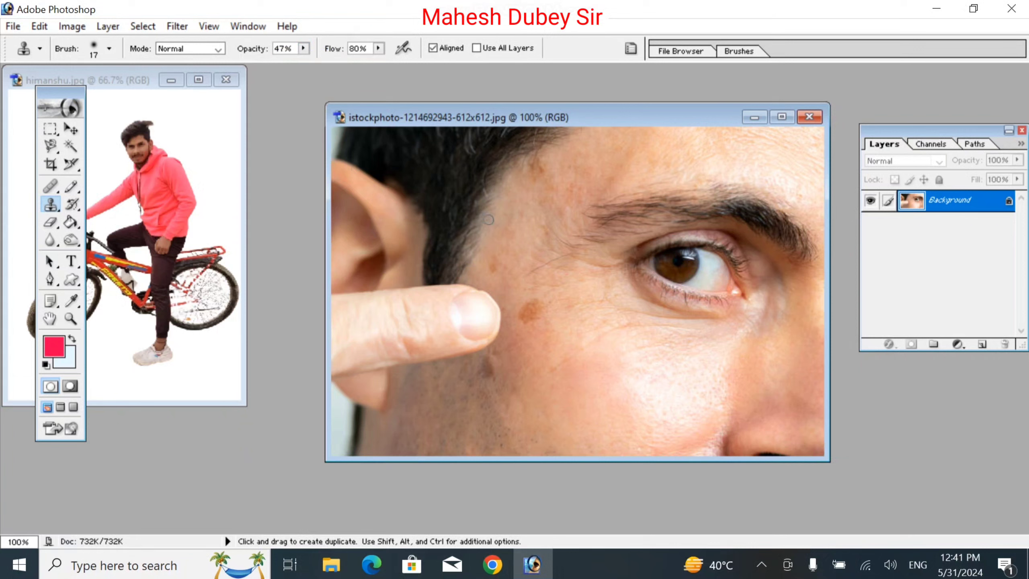
# - Sample clear skin below the brown cheek spot beside the fingertip and clone it over part of the spot
pyautogui.click(535, 236)
pyautogui.click(537, 234)
pyautogui.hotkey('ctrl', '+')
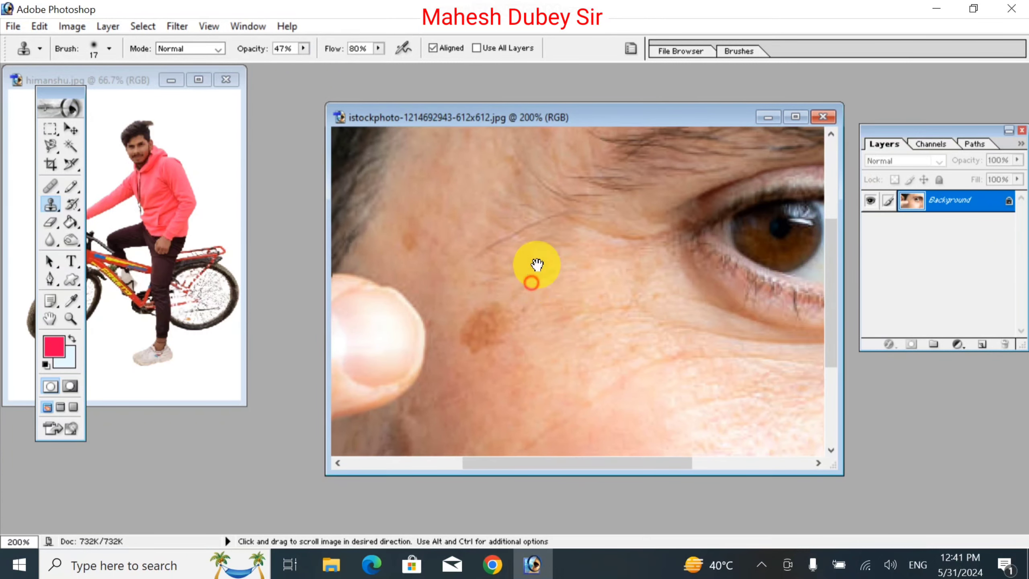
pyautogui.moveTo(532, 276); pyautogui.dragTo(636, 184)
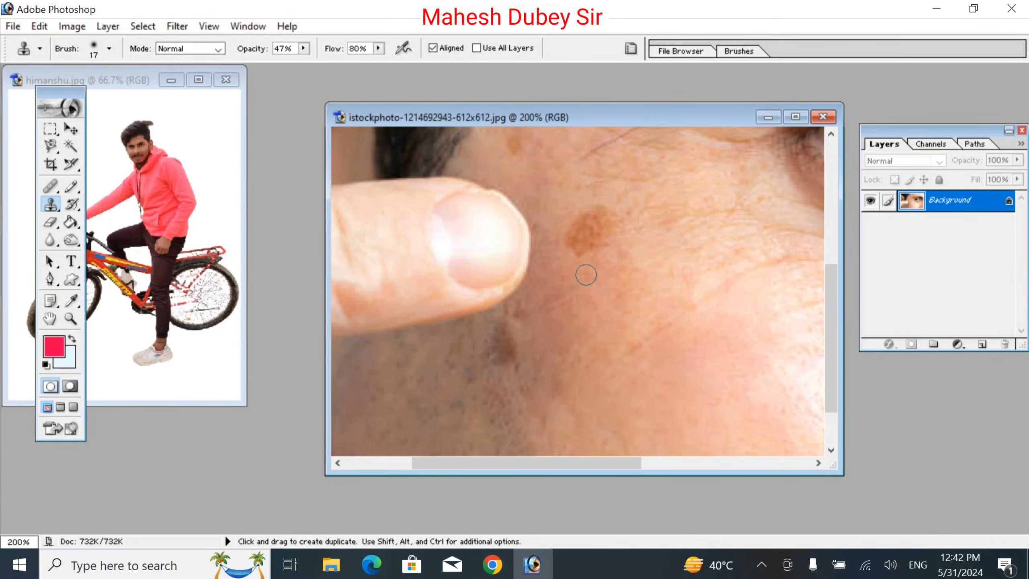
pyautogui.keyDown('alt'); pyautogui.click(628, 266); pyautogui.keyUp('alt')
pyautogui.click(628, 266)
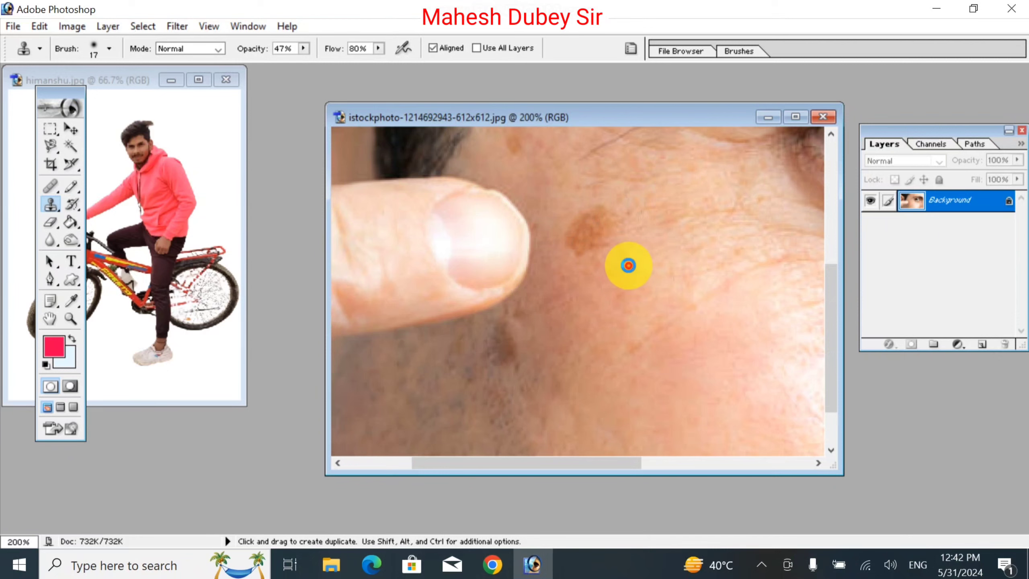
pyautogui.click(527, 232)
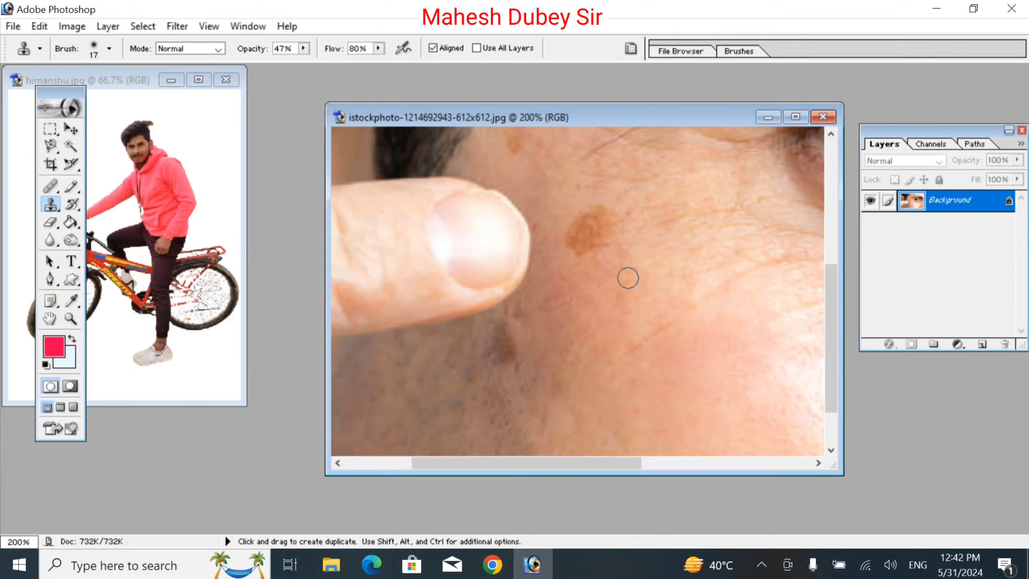
pyautogui.keyDown('alt'); pyautogui.click(613, 272); pyautogui.keyUp('alt')
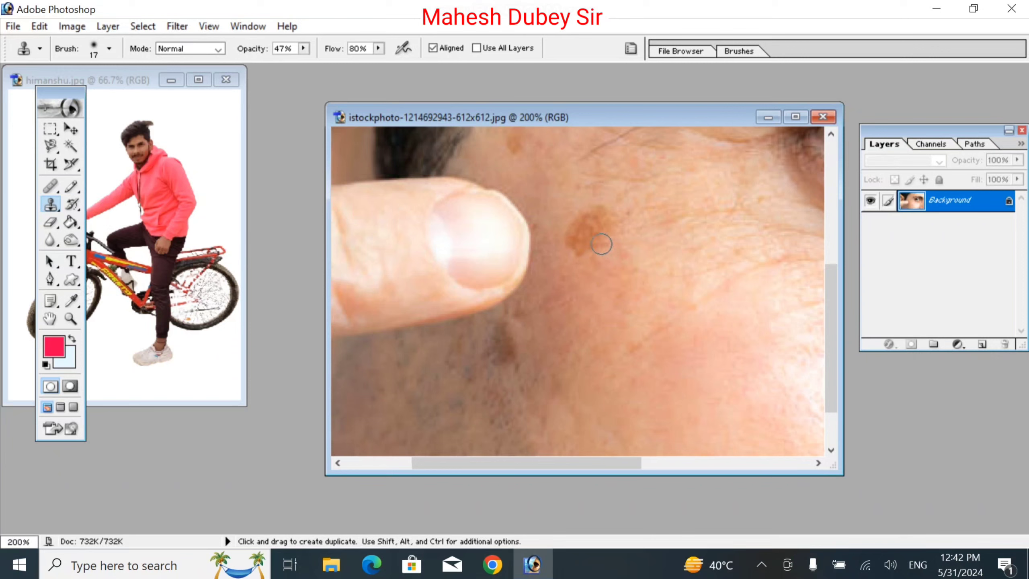
pyautogui.moveTo(583, 255)
pyautogui.mouseDown()
pyautogui.moveTo(637, 273)
pyautogui.moveTo(610, 238)
pyautogui.mouseUp()
# - Resample nearby clear skin repeatedly and clone over the rest of the brown cheek spot until it blends in
pyautogui.keyDown('alt'); pyautogui.click(635, 274); pyautogui.keyUp('alt')
pyautogui.keyDown('alt'); pyautogui.click(627, 277); pyautogui.keyUp('alt')
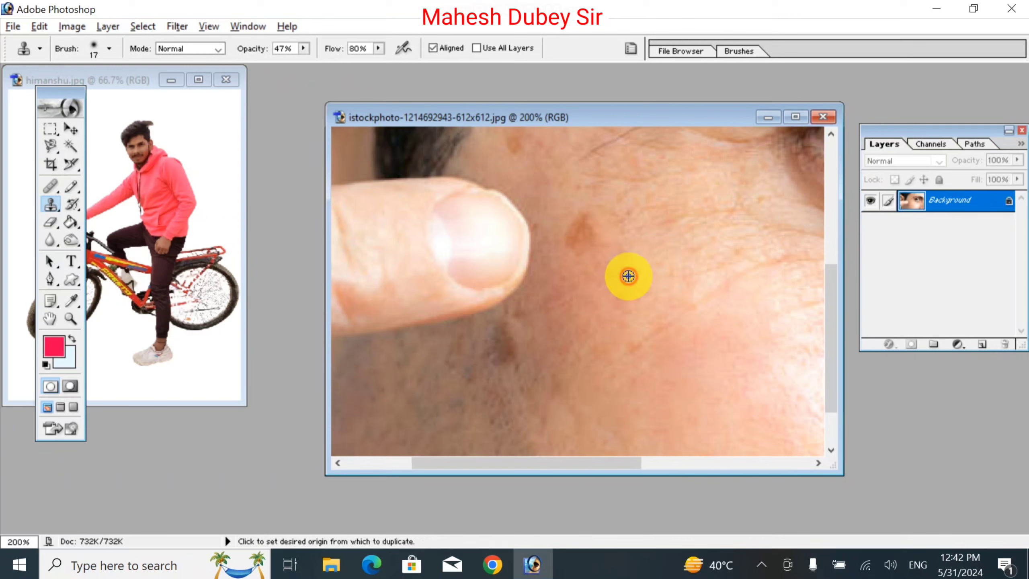
pyautogui.keyDown('alt'); pyautogui.click(623, 285); pyautogui.keyUp('alt')
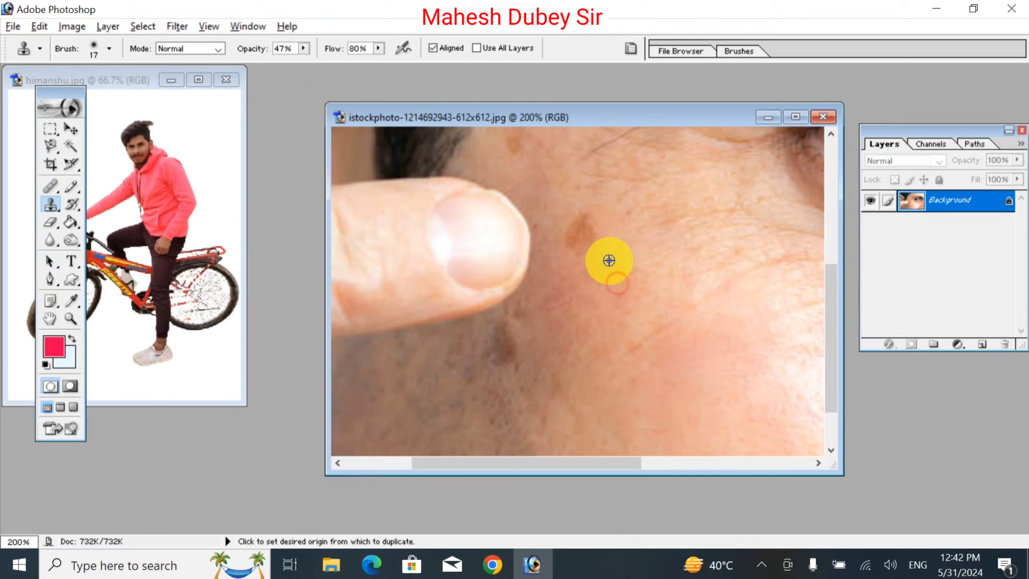
pyautogui.click(582, 239)
pyautogui.moveTo(582, 239); pyautogui.dragTo(583, 218)
pyautogui.keyDown('alt'); pyautogui.click(616, 279); pyautogui.keyUp('alt')
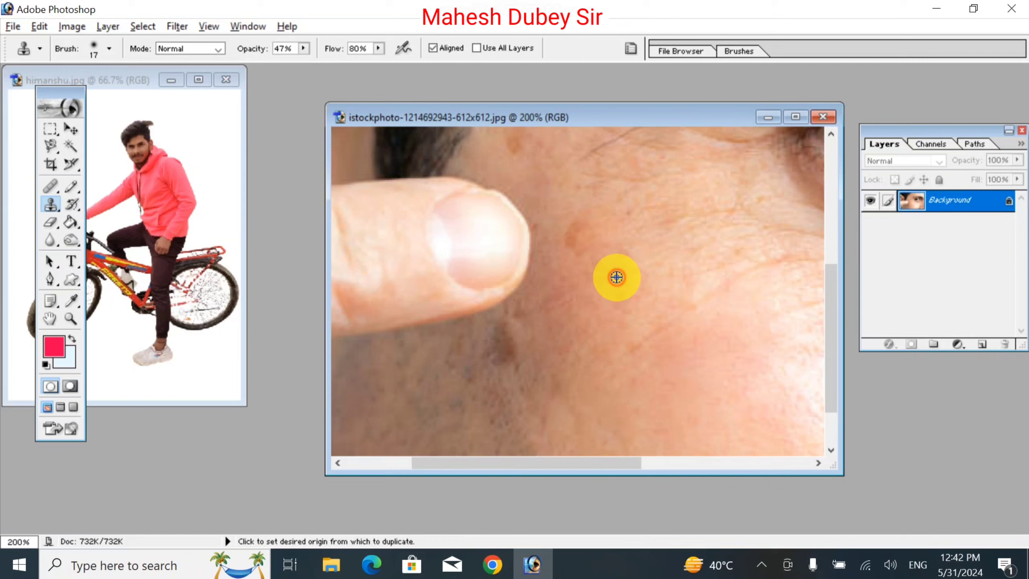
pyautogui.moveTo(591, 256); pyautogui.dragTo(573, 234)
pyautogui.keyDown('alt'); pyautogui.click(624, 290); pyautogui.keyUp('alt')
pyautogui.hotkey('ctrl', '-')
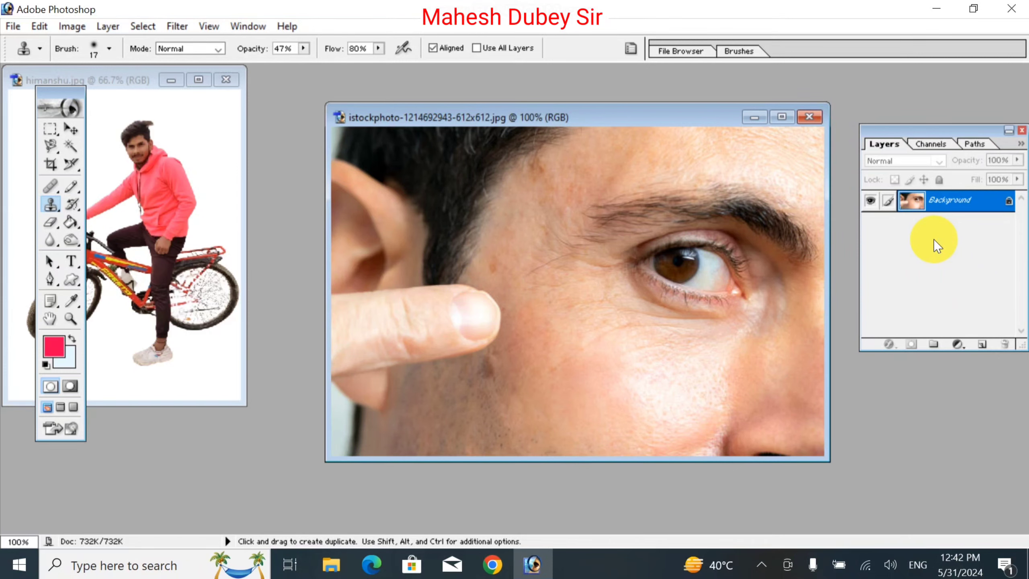
# - Clone surrounding skin over the crease under the eye and the bright inner eye corner
pyautogui.hotkey('ctrl', '+')
pyautogui.hotkey('ctrl', '+')
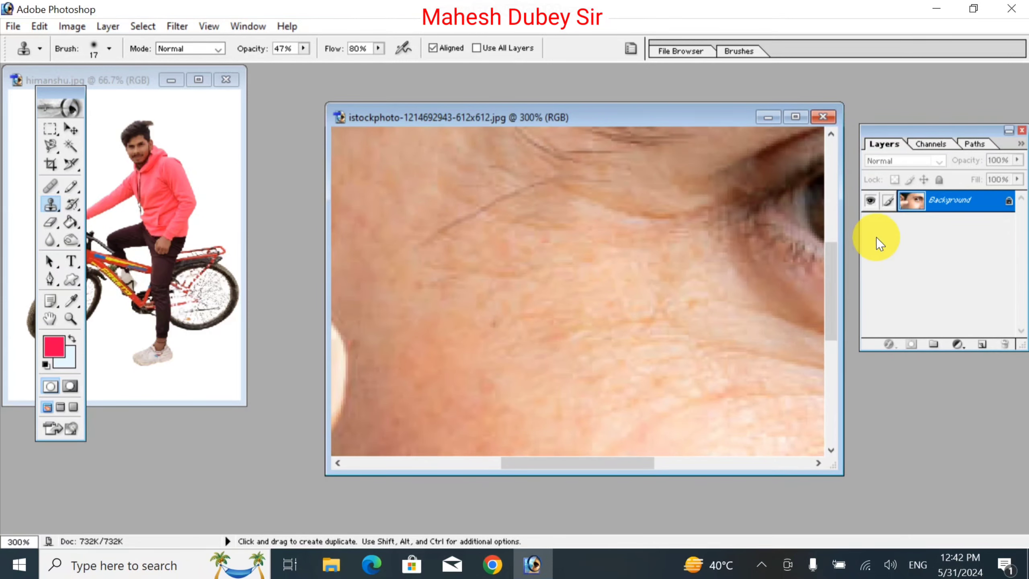
pyautogui.moveTo(693, 257)
pyautogui.mouseDown()
pyautogui.moveTo(628, 262)
pyautogui.moveTo(299, 351)
pyautogui.moveTo(406, 358)
pyautogui.moveTo(435, 309)
pyautogui.mouseUp()
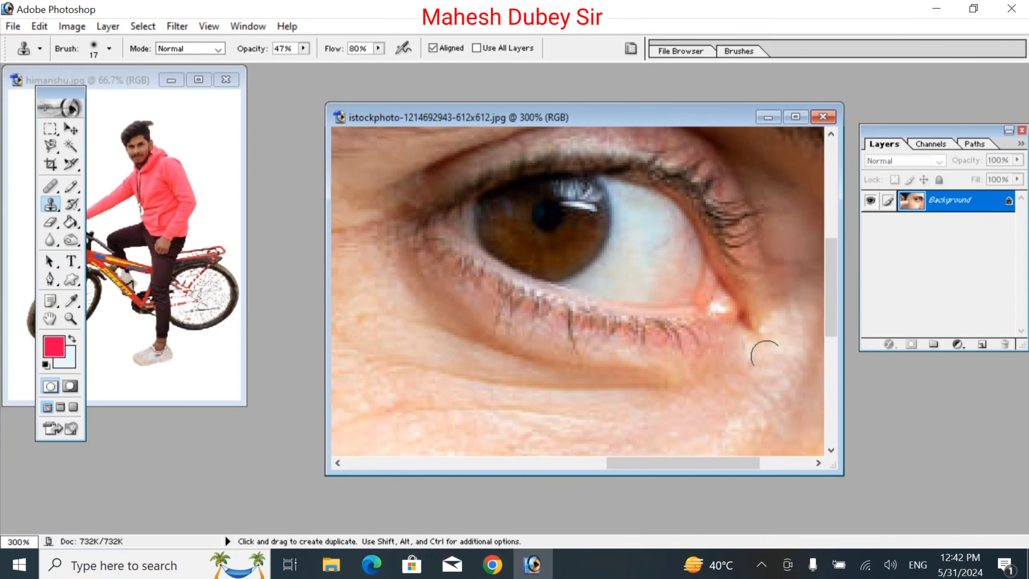
pyautogui.moveTo(769, 359)
pyautogui.mouseDown()
pyautogui.moveTo(721, 309)
pyautogui.moveTo(730, 367)
pyautogui.moveTo(723, 383)
pyautogui.moveTo(695, 385)
pyautogui.mouseUp()
pyautogui.keyDown('alt'); pyautogui.click(710, 371); pyautogui.keyUp('alt')
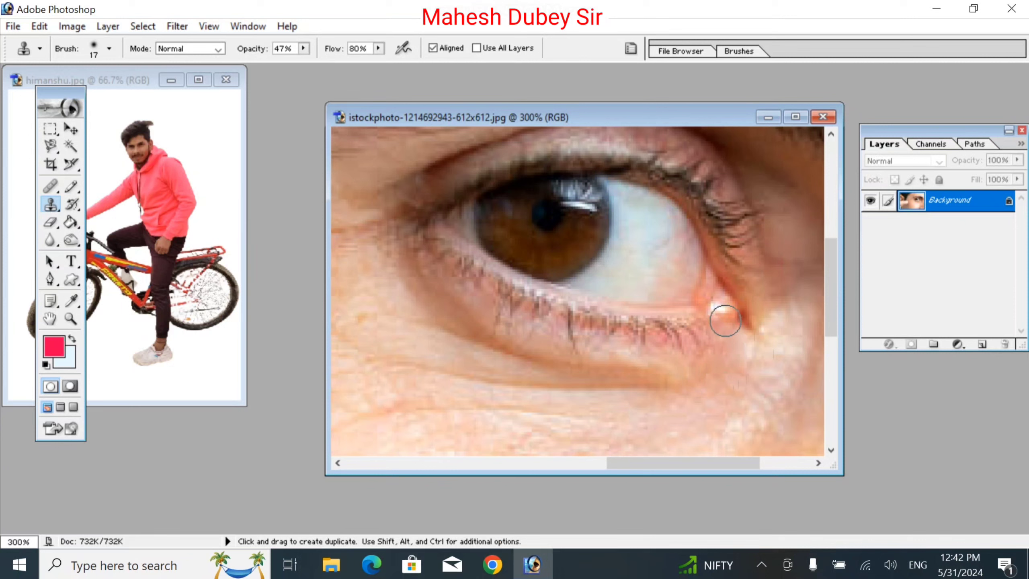
pyautogui.moveTo(720, 295)
pyautogui.mouseDown()
pyautogui.moveTo(717, 308)
pyautogui.moveTo(731, 310)
pyautogui.moveTo(716, 310)
pyautogui.moveTo(744, 320)
pyautogui.moveTo(726, 340)
pyautogui.moveTo(646, 356)
pyautogui.moveTo(567, 282)
pyautogui.moveTo(710, 343)
pyautogui.moveTo(765, 345)
pyautogui.mouseUp()
pyautogui.keyDown('alt'); pyautogui.click(702, 391); pyautogui.keyUp('alt')
# - Raise the Clone Stamp opacity to 100% and sample the dark mole below the finger as the clone source
pyautogui.press('space')
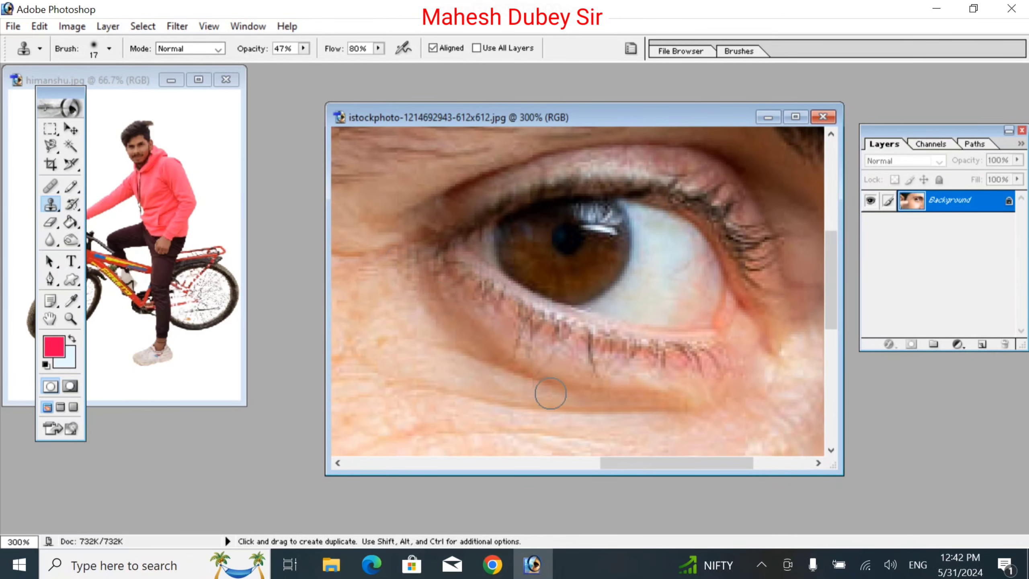
pyautogui.press('space')
pyautogui.moveTo(564, 289); pyautogui.dragTo(600, 299)
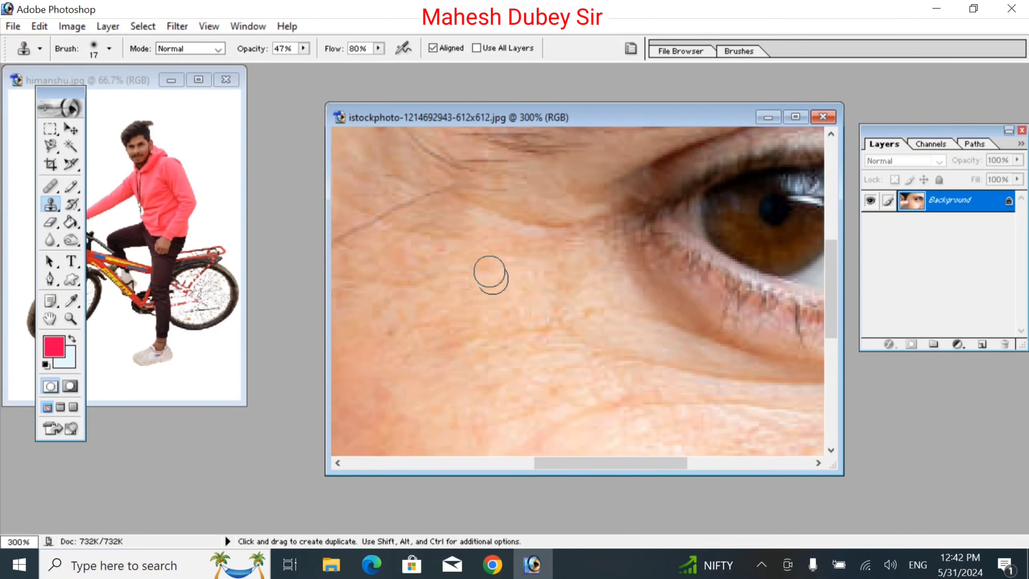
pyautogui.press('space')
pyautogui.moveTo(476, 248); pyautogui.dragTo(538, 270)
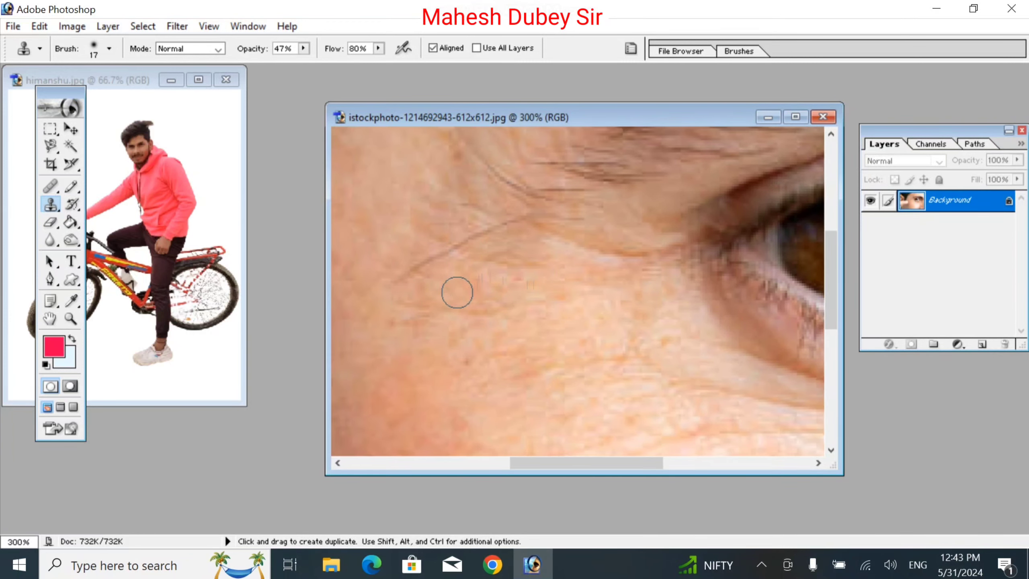
pyautogui.press('space')
pyautogui.moveTo(444, 344)
pyautogui.mouseDown()
pyautogui.moveTo(625, 179)
pyautogui.moveTo(597, 277)
pyautogui.mouseUp()
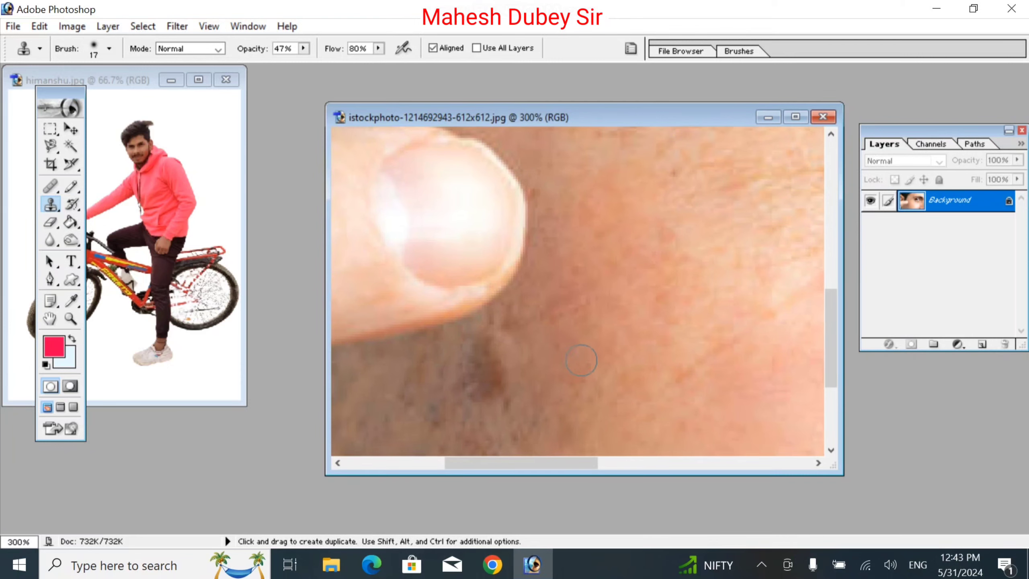
pyautogui.press('space')
pyautogui.moveTo(579, 344); pyautogui.dragTo(650, 206)
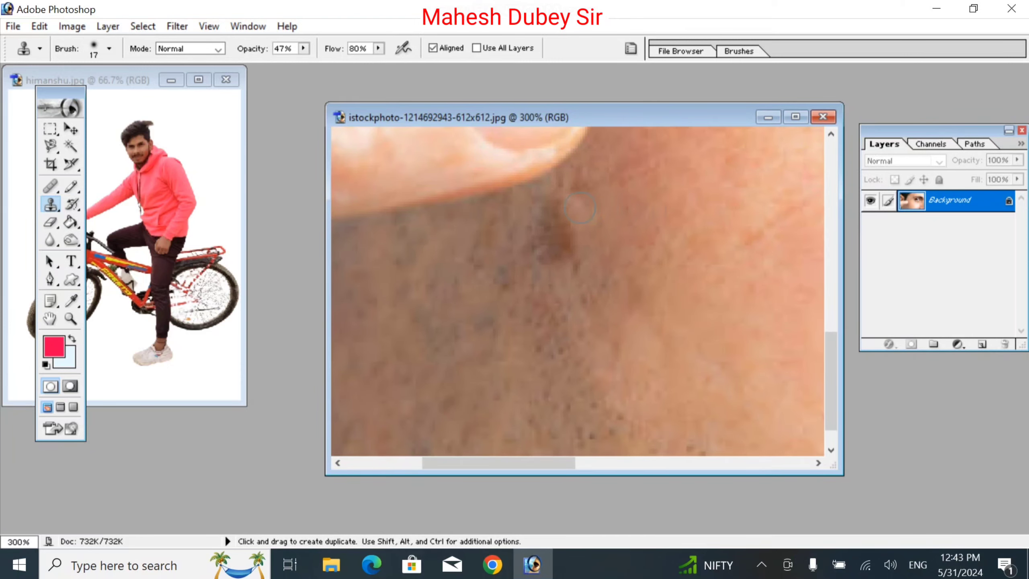
pyautogui.click(304, 48)
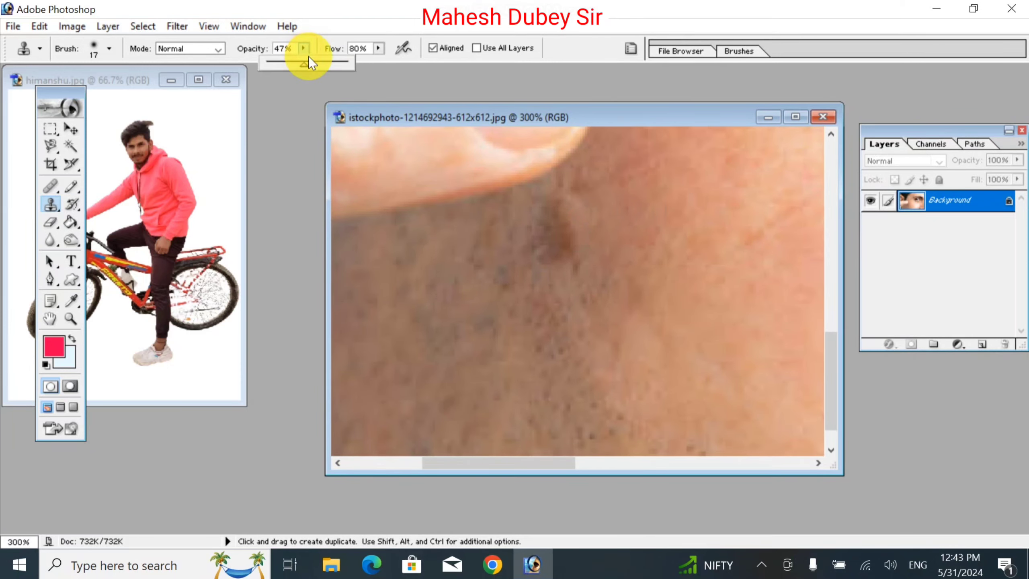
pyautogui.moveTo(317, 65); pyautogui.dragTo(434, 114)
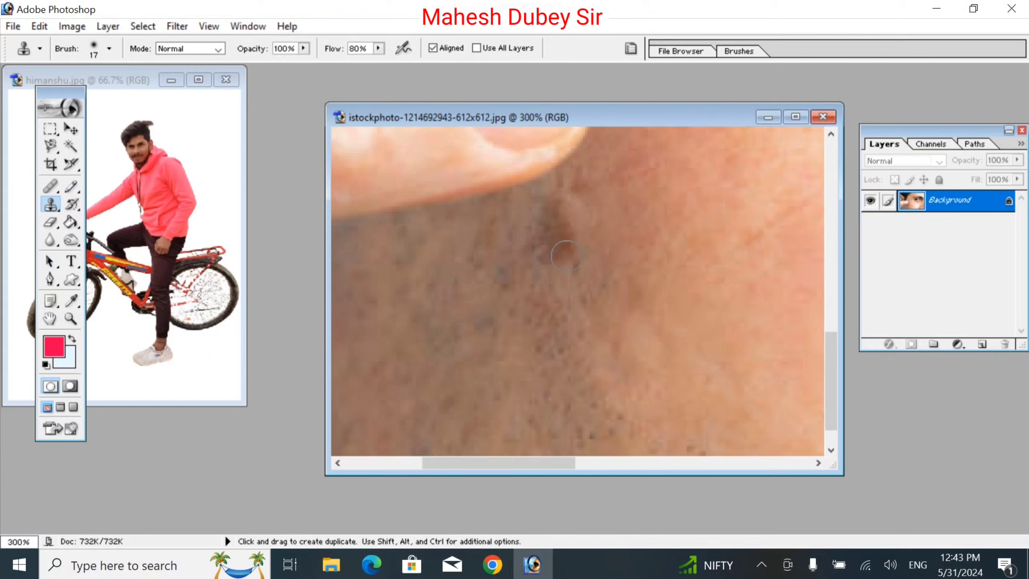
pyautogui.keyDown('alt'); pyautogui.click(562, 232); pyautogui.keyUp('alt')
# - Maximize the bicycle rider photo and clone the skin sampled from the face image onto the chest of the pink hoodie
pyautogui.click(243, 199)
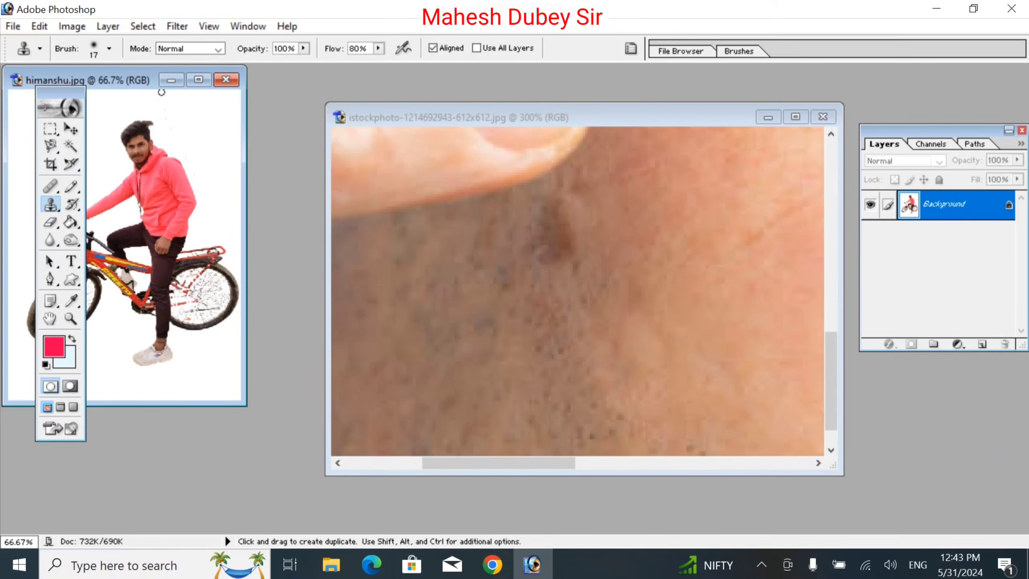
pyautogui.click(198, 80)
pyautogui.hotkey('ctrl', '+')
pyautogui.hotkey('ctrl', '+')
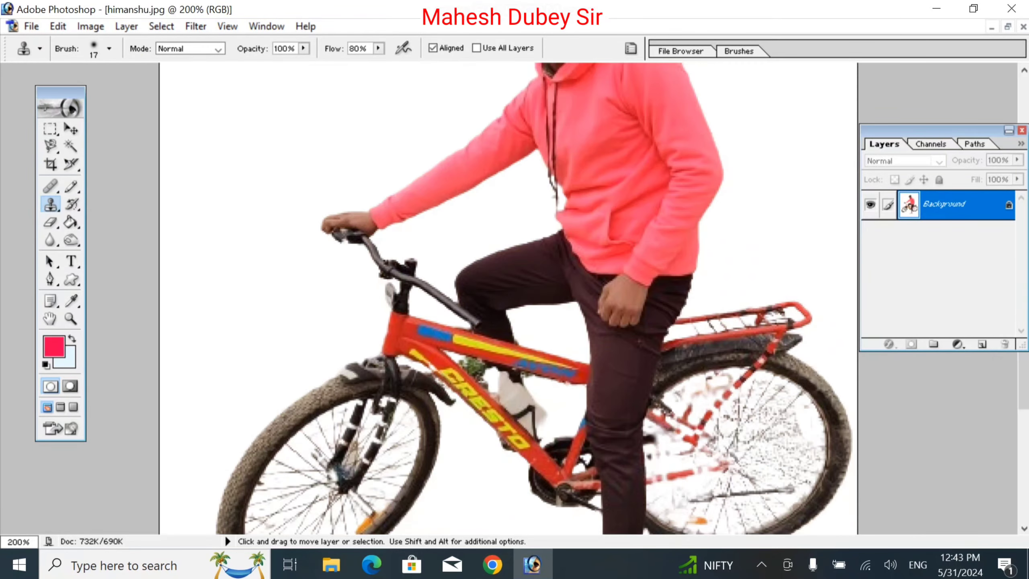
pyautogui.moveTo(616, 143)
pyautogui.mouseDown()
pyautogui.moveTo(621, 258)
pyautogui.moveTo(580, 224)
pyautogui.moveTo(587, 257)
pyautogui.moveTo(580, 237)
pyautogui.moveTo(568, 250)
pyautogui.moveTo(568, 227)
pyautogui.moveTo(554, 261)
pyautogui.moveTo(555, 273)
pyautogui.moveTo(566, 232)
pyautogui.moveTo(602, 258)
pyautogui.moveTo(620, 200)
pyautogui.moveTo(608, 202)
pyautogui.moveTo(592, 282)
pyautogui.moveTo(606, 317)
pyautogui.mouseUp()
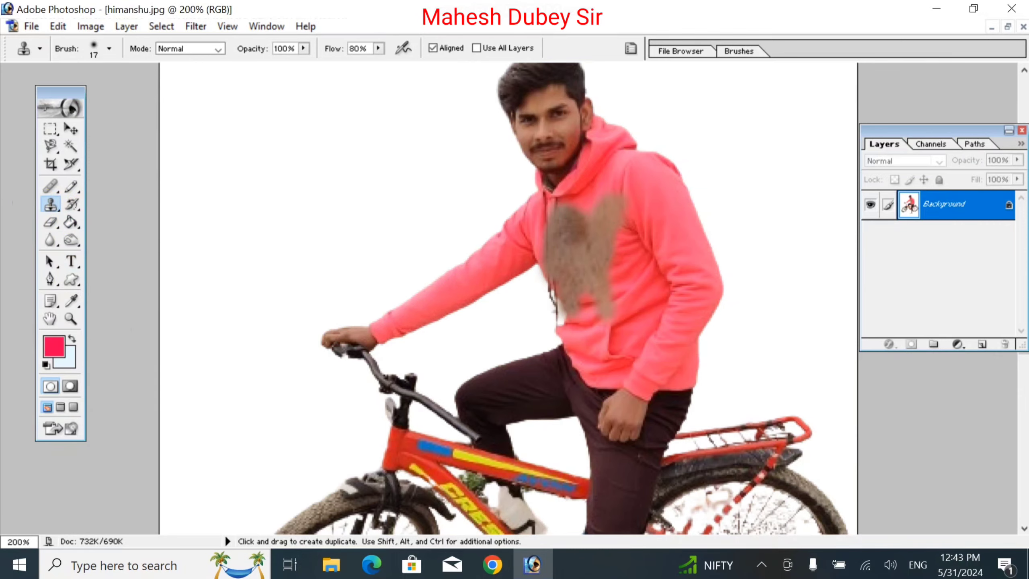
# - With the Clone Stamp, sample clean pink fabric from the hoodie's shoulder and clone it over the brown patch's lobe nearest the sleeve seam
pyautogui.press('z')
pyautogui.click(652, 188)
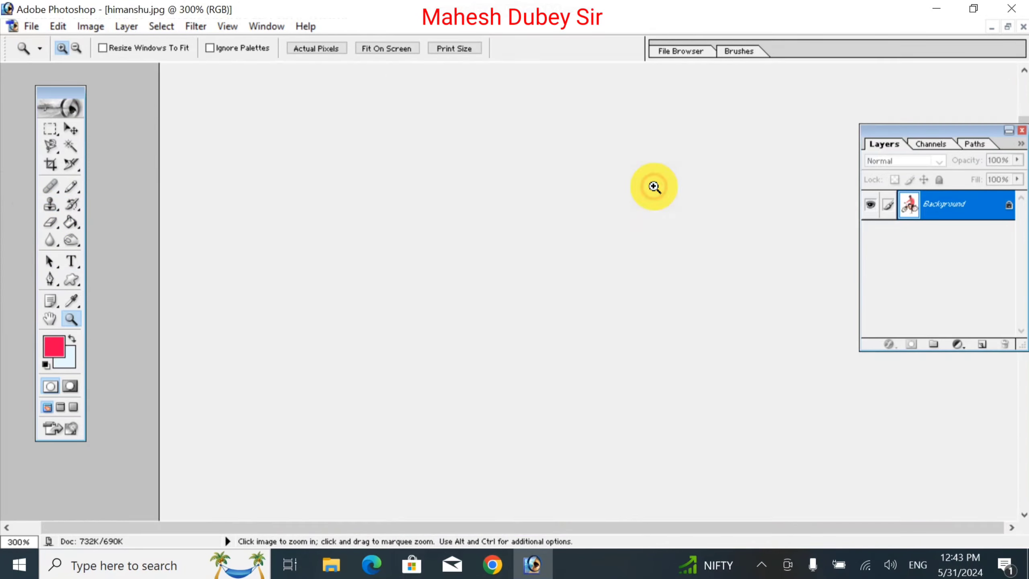
pyautogui.press('space')
pyautogui.moveTo(567, 278); pyautogui.dragTo(580, 74)
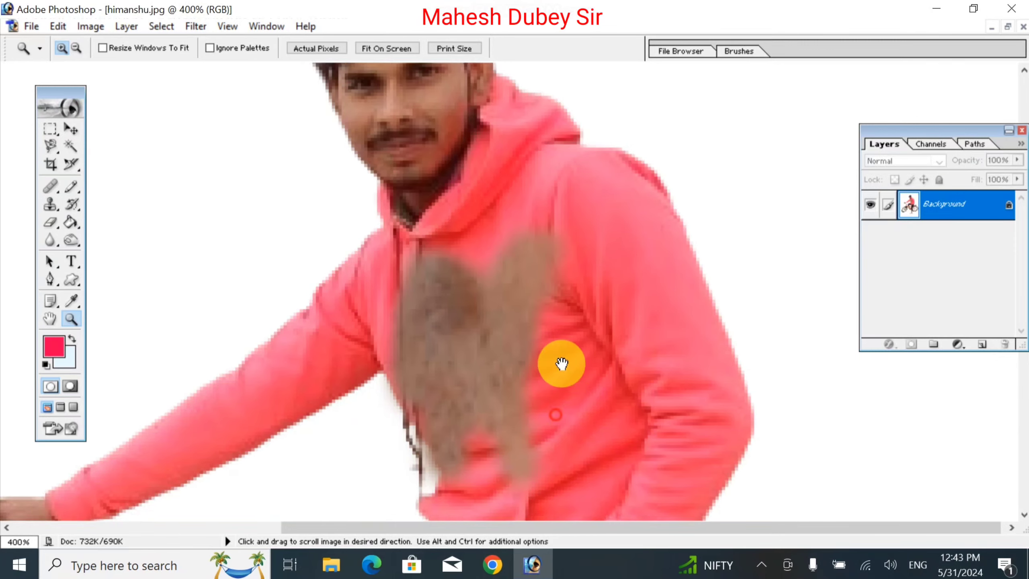
pyautogui.moveTo(559, 409); pyautogui.dragTo(563, 249)
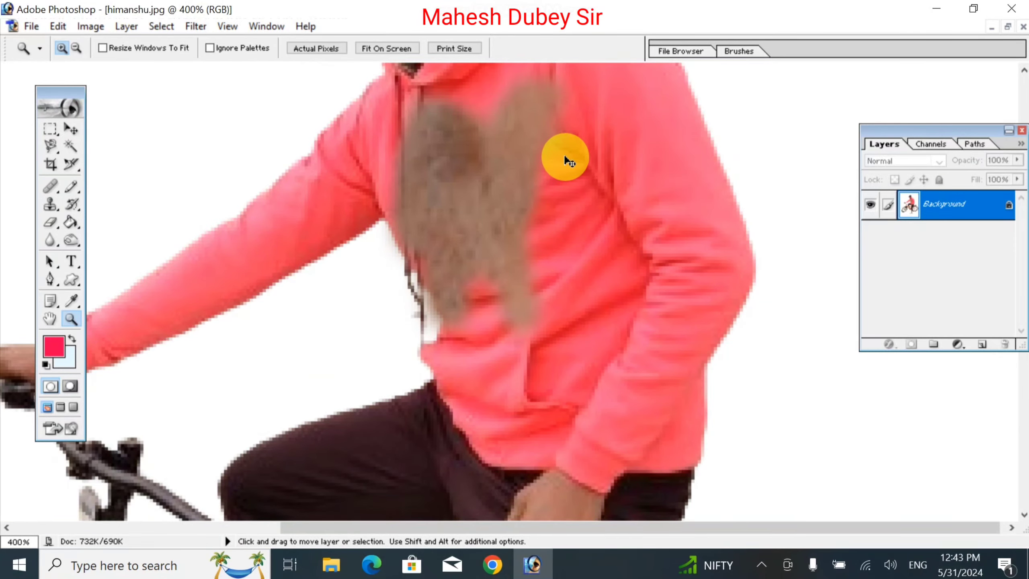
pyautogui.hotkey('ctrl', '=')
pyautogui.hotkey('ctrl', '-')
pyautogui.hotkey('ctrl', '-')
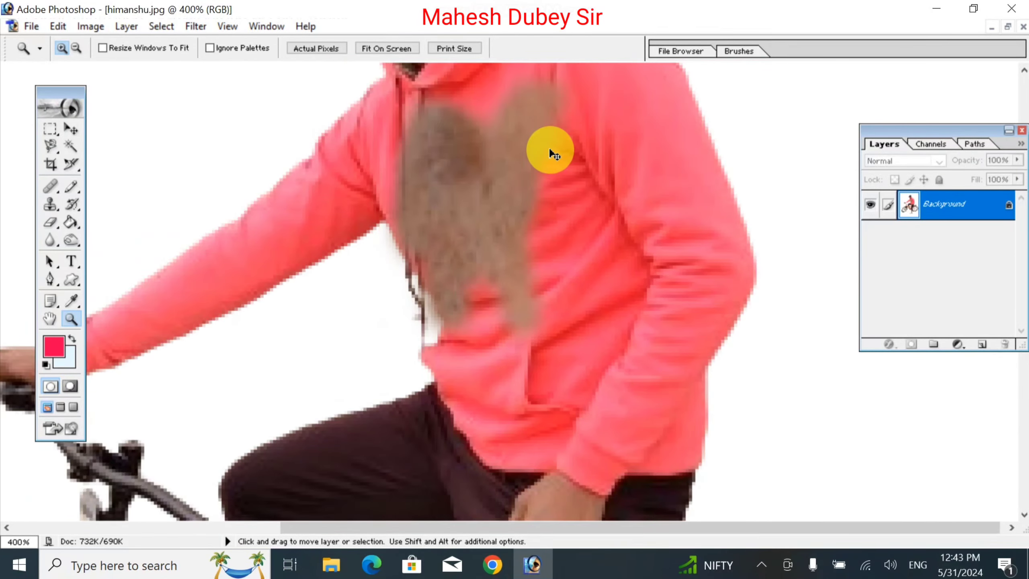
pyautogui.click(51, 204)
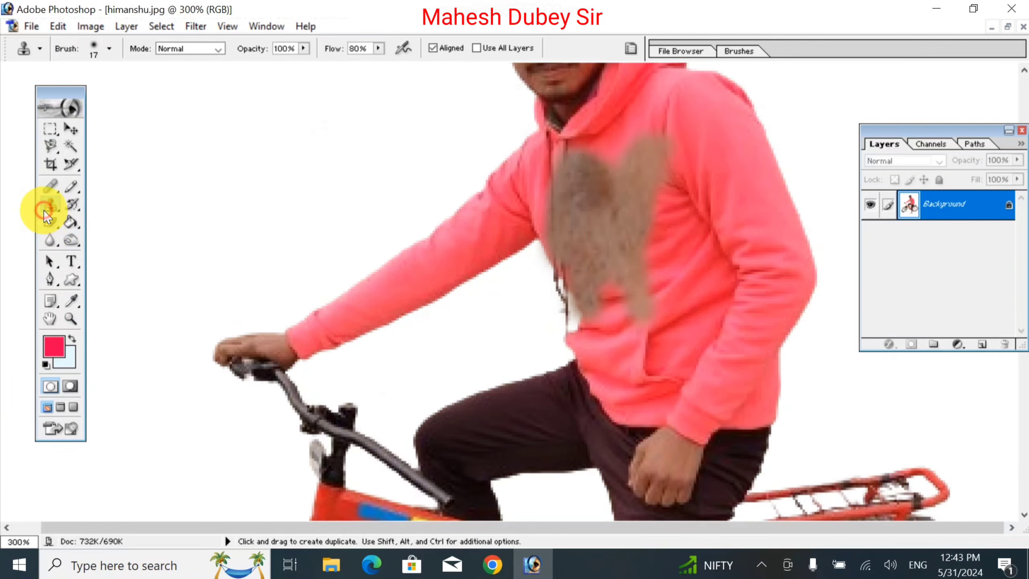
pyautogui.keyDown('alt'); pyautogui.click(705, 102); pyautogui.keyUp('alt')
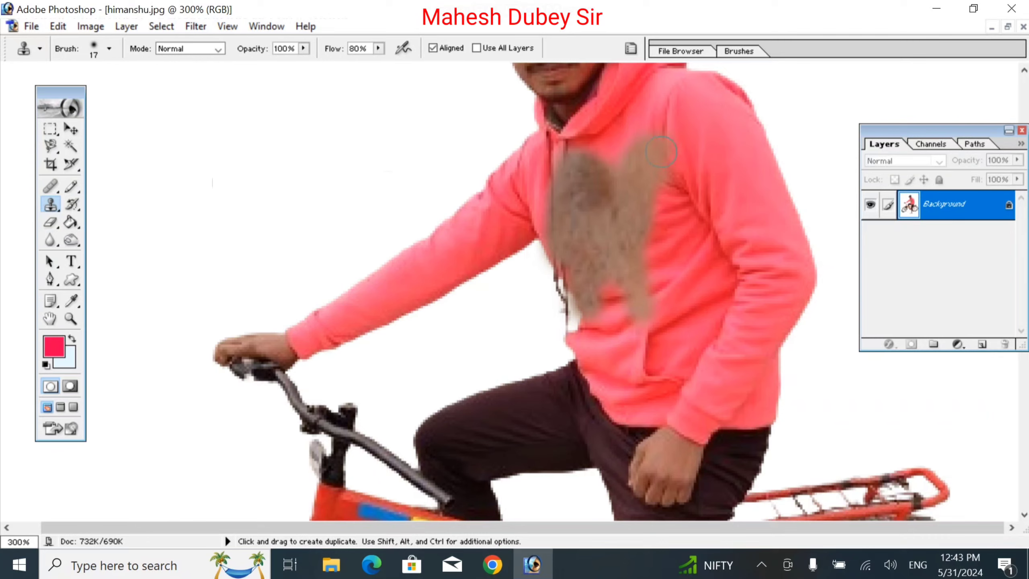
pyautogui.moveTo(650, 147)
pyautogui.mouseDown()
pyautogui.moveTo(643, 183)
pyautogui.moveTo(632, 152)
pyautogui.moveTo(619, 204)
pyautogui.mouseUp()
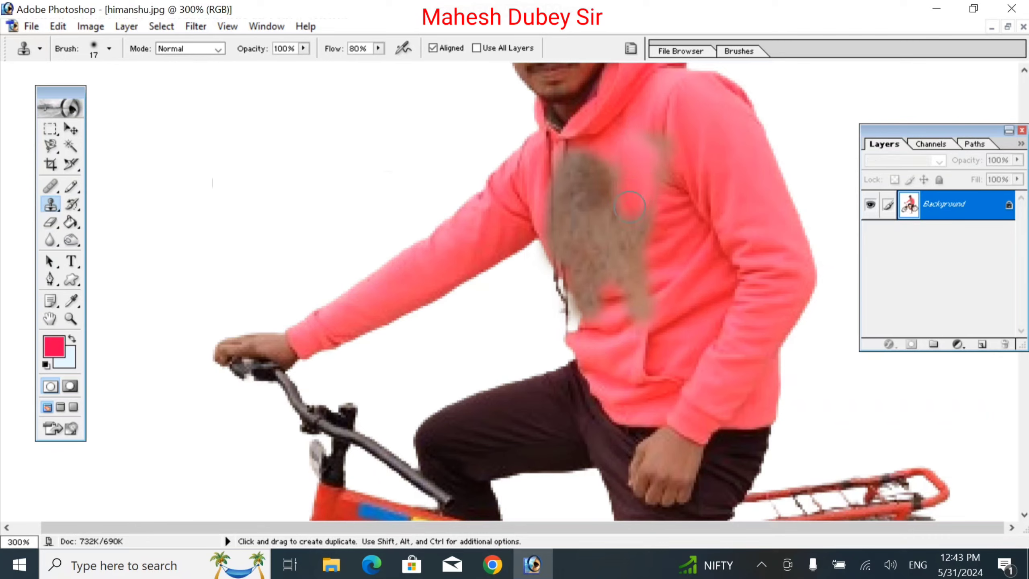
pyautogui.keyDown('alt'); pyautogui.click(710, 104); pyautogui.keyUp('alt')
pyautogui.moveTo(631, 137)
pyautogui.mouseDown()
pyautogui.moveTo(663, 149)
pyautogui.moveTo(656, 200)
pyautogui.mouseUp()
# - Sample the fold along the sleeve seam and clone it upward to rebuild the seam beside the chest
pyautogui.keyDown('alt'); pyautogui.click(684, 155); pyautogui.keyUp('alt')
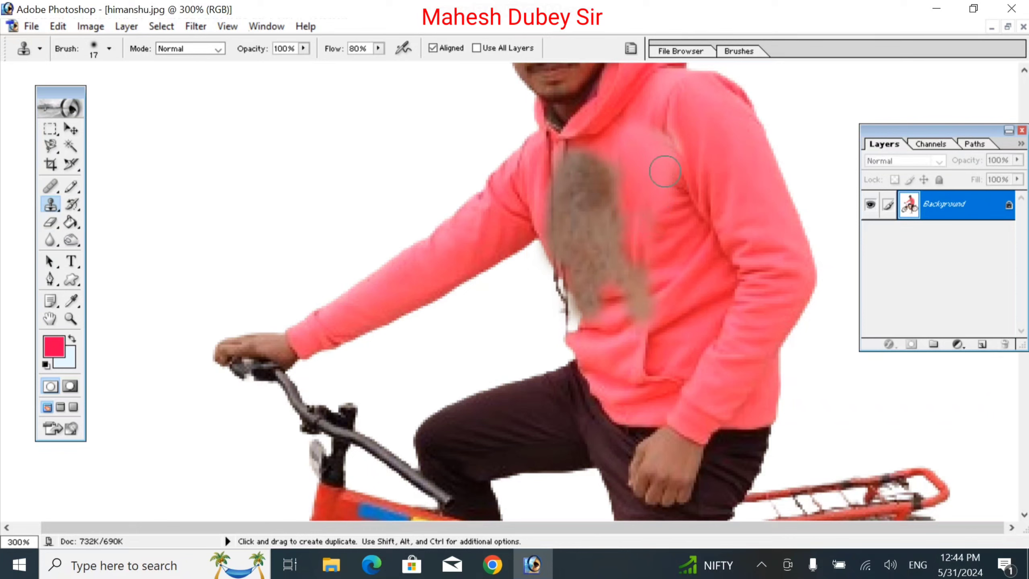
pyautogui.keyDown('alt'); pyautogui.click(679, 189); pyautogui.keyUp('alt')
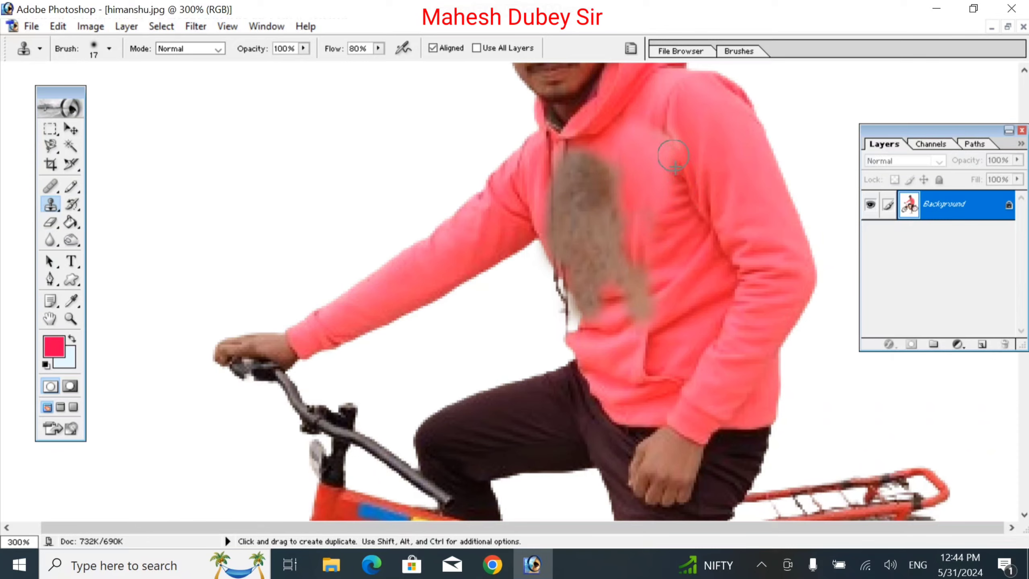
pyautogui.keyDown('alt'); pyautogui.click(680, 193); pyautogui.keyUp('alt')
pyautogui.moveTo(669, 163)
pyautogui.mouseDown()
pyautogui.moveTo(661, 139)
pyautogui.moveTo(635, 138)
pyautogui.mouseUp()
pyautogui.keyDown('alt'); pyautogui.click(682, 98); pyautogui.keyUp('alt')
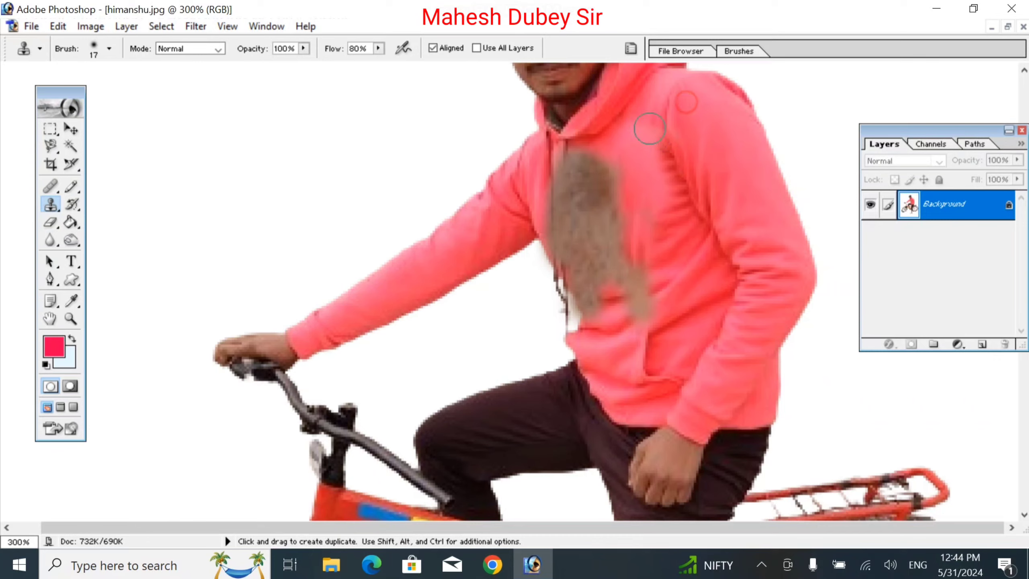
# - Resample nearby pink fabric and clone over the brown patch's lower lobe beside the pocket and its upper edge nearest the sleeve
pyautogui.keyDown('alt'); pyautogui.click(656, 279); pyautogui.keyUp('alt')
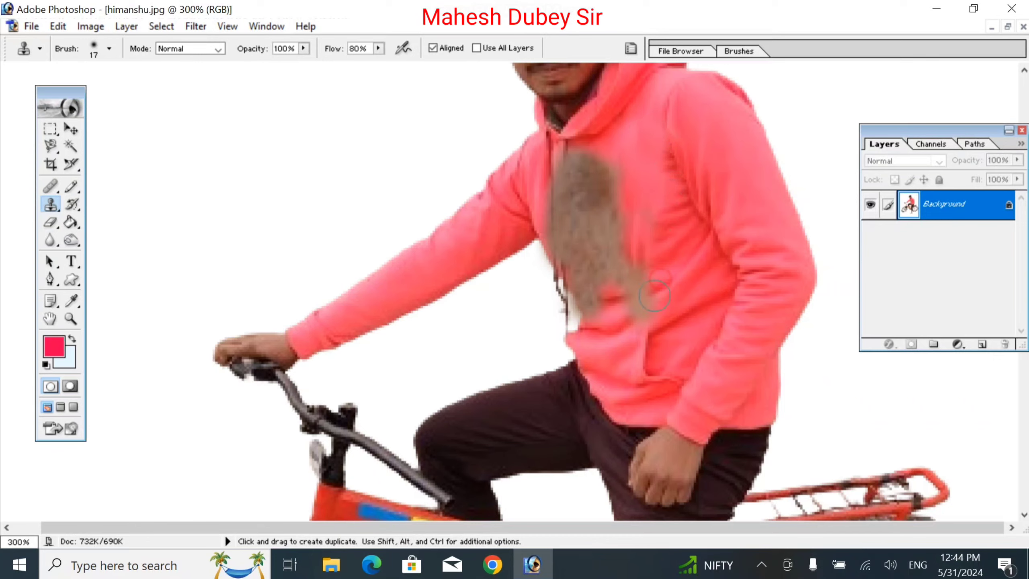
pyautogui.moveTo(640, 316)
pyautogui.mouseDown()
pyautogui.moveTo(626, 279)
pyautogui.moveTo(641, 307)
pyautogui.moveTo(640, 169)
pyautogui.moveTo(632, 331)
pyautogui.moveTo(594, 284)
pyautogui.mouseUp()
pyautogui.keyDown('alt'); pyautogui.click(639, 168); pyautogui.keyUp('alt')
pyautogui.keyDown('alt'); pyautogui.click(639, 259); pyautogui.keyUp('alt')
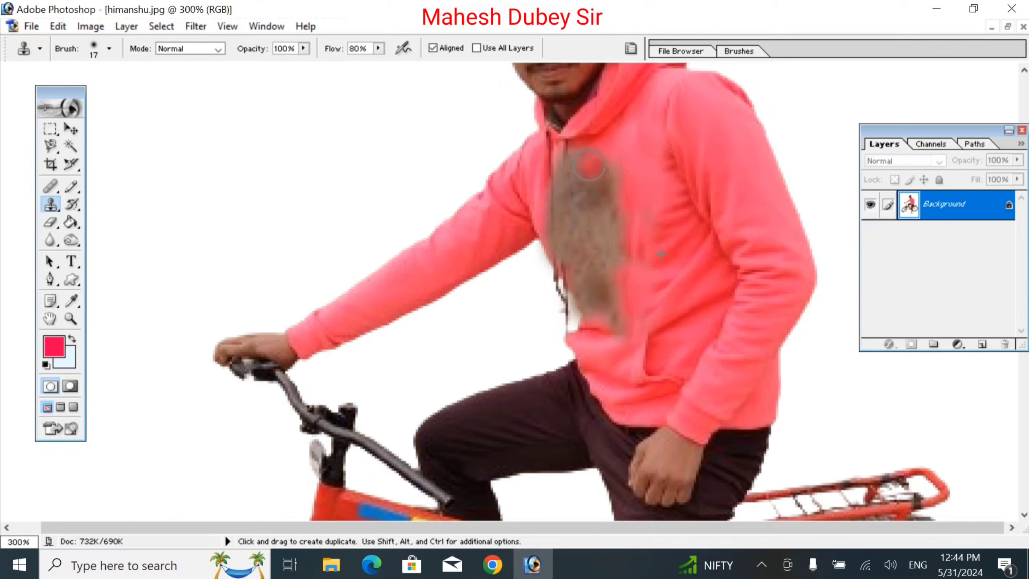
pyautogui.keyDown('alt'); pyautogui.click(609, 181); pyautogui.keyUp('alt')
pyautogui.moveTo(609, 200); pyautogui.dragTo(609, 222)
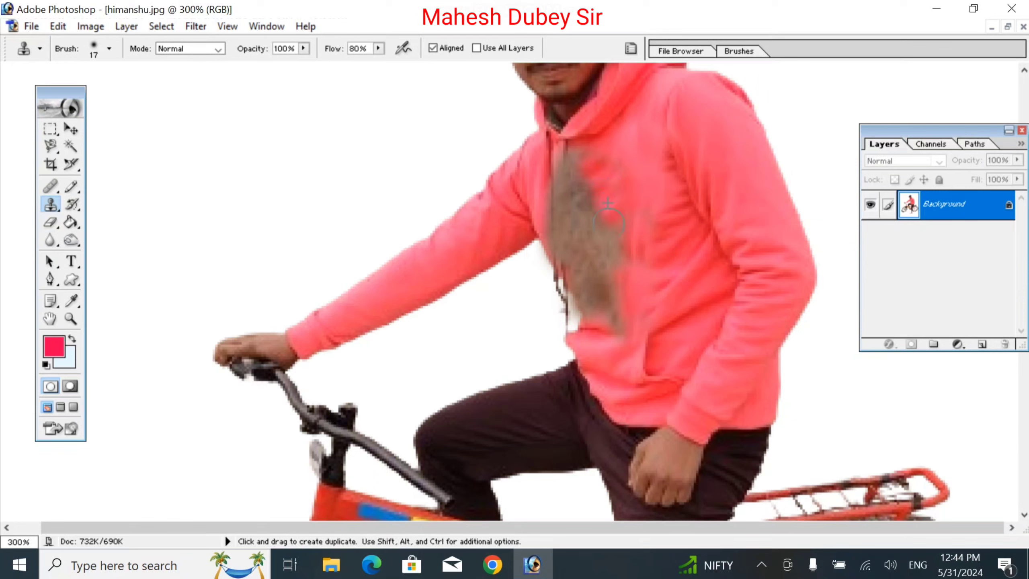
# - Sample pink fabric from the chest and upper sleeve repeatedly and clone it over the centre and lower end of the brown patch
pyautogui.keyDown('alt'); pyautogui.click(605, 166); pyautogui.keyUp('alt')
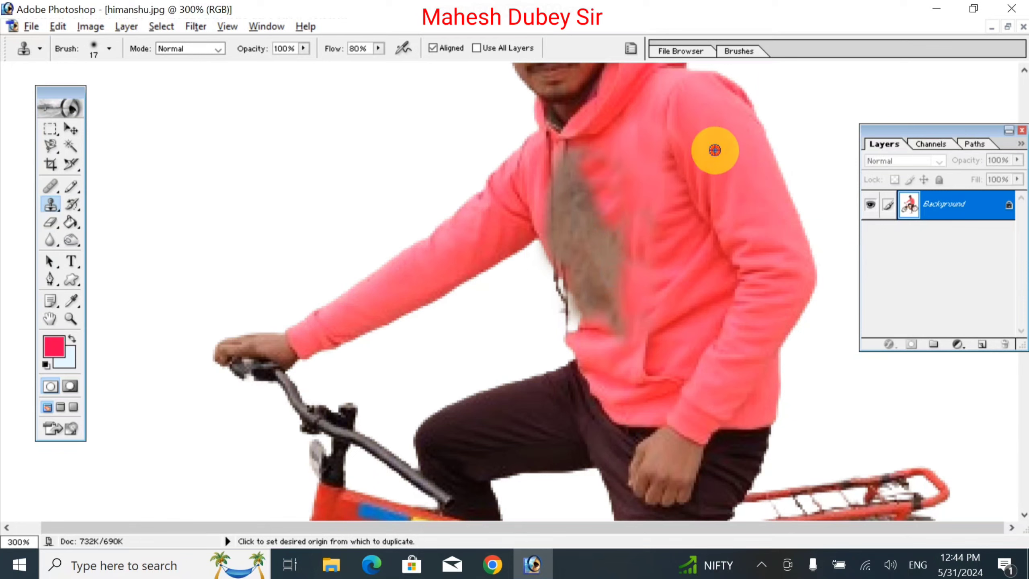
pyautogui.moveTo(578, 162)
pyautogui.mouseDown()
pyautogui.moveTo(566, 157)
pyautogui.moveTo(553, 175)
pyautogui.moveTo(595, 253)
pyautogui.mouseUp()
pyautogui.keyDown('alt'); pyautogui.click(646, 199); pyautogui.keyUp('alt')
pyautogui.keyDown('alt'); pyautogui.click(726, 170); pyautogui.keyUp('alt')
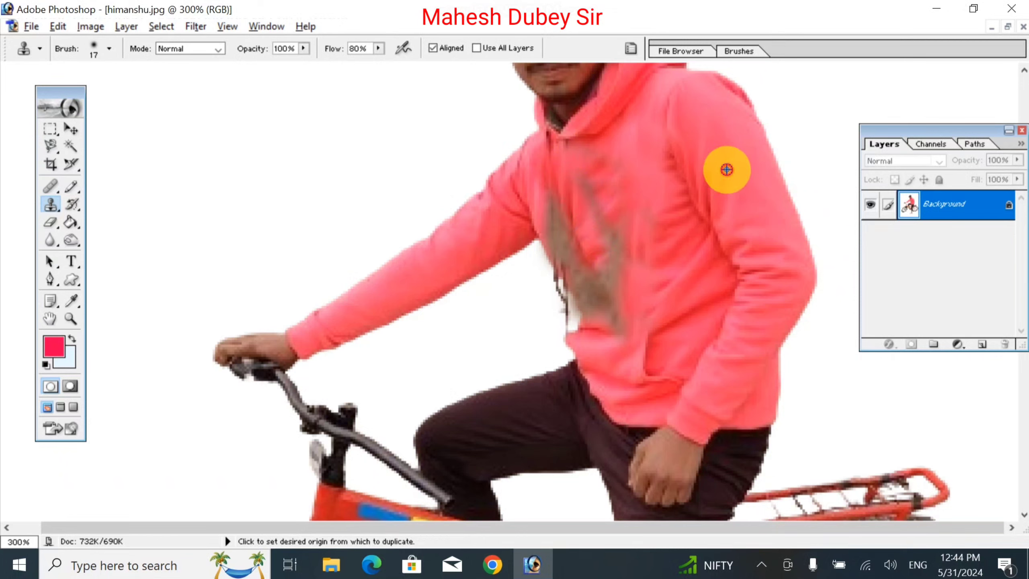
pyautogui.moveTo(598, 166)
pyautogui.mouseDown()
pyautogui.moveTo(590, 185)
pyautogui.moveTo(627, 253)
pyautogui.moveTo(626, 274)
pyautogui.mouseUp()
pyautogui.keyDown('alt'); pyautogui.click(731, 194); pyautogui.keyUp('alt')
pyautogui.moveTo(615, 343)
pyautogui.mouseDown()
pyautogui.moveTo(610, 311)
pyautogui.moveTo(565, 261)
pyautogui.moveTo(557, 216)
pyautogui.moveTo(526, 178)
pyautogui.moveTo(602, 274)
pyautogui.mouseUp()
# - Clone sampled hoodie fabric over the remaining dark smudges on the stomach and along the hoodie's front edge
pyautogui.keyDown('alt'); pyautogui.click(526, 179); pyautogui.keyUp('alt')
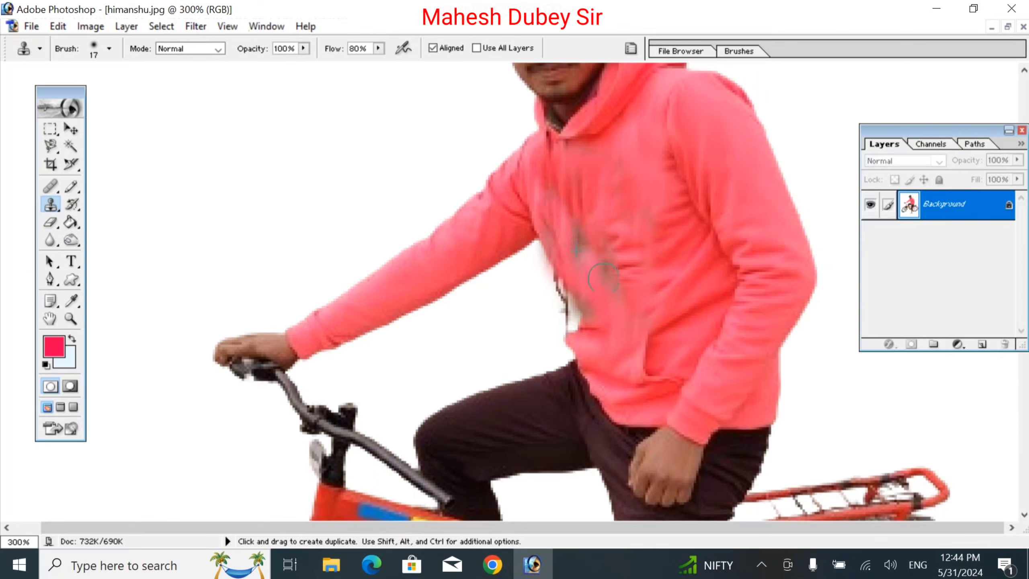
pyautogui.keyDown('alt'); pyautogui.click(551, 189); pyautogui.keyUp('alt')
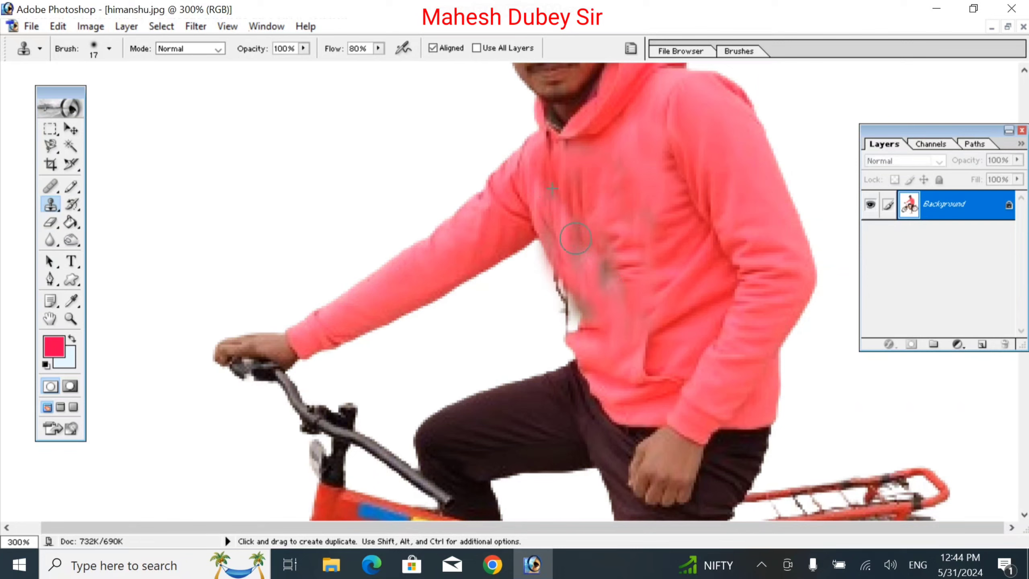
pyautogui.moveTo(576, 238)
pyautogui.mouseDown()
pyautogui.moveTo(592, 274)
pyautogui.moveTo(550, 234)
pyautogui.moveTo(566, 293)
pyautogui.moveTo(600, 309)
pyautogui.mouseUp()
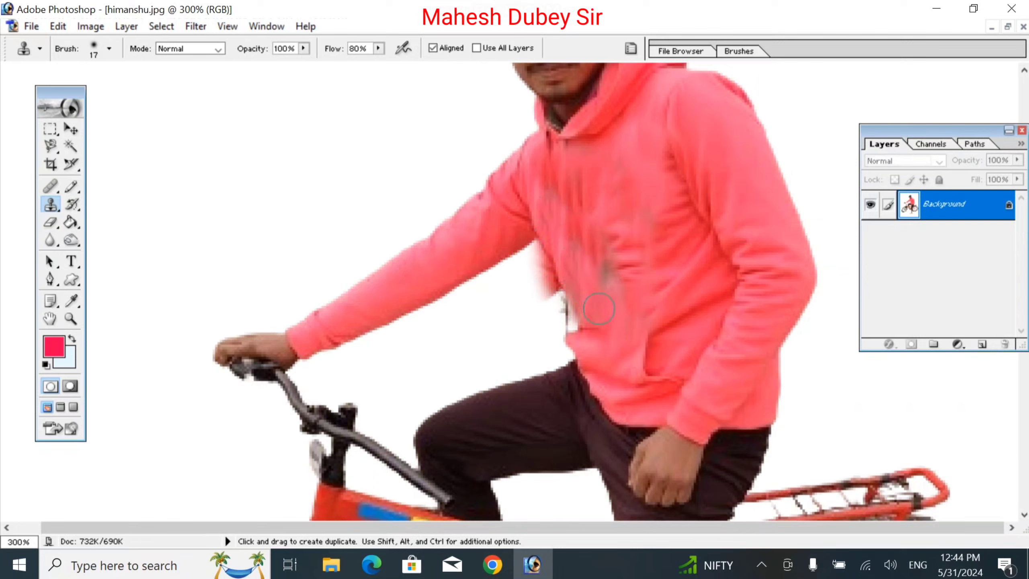
pyautogui.moveTo(604, 256); pyautogui.dragTo(611, 290)
pyautogui.keyDown('alt'); pyautogui.click(625, 336); pyautogui.keyUp('alt')
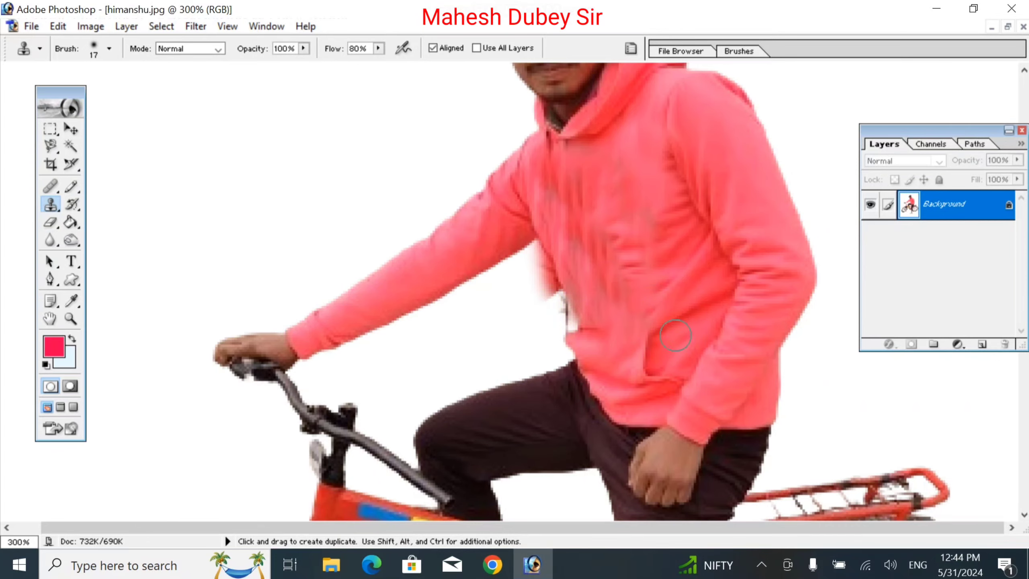
pyautogui.hotkey('ctrl', '-')
pyautogui.hotkey('ctrl', '-')
pyautogui.hotkey('ctrl', '-')
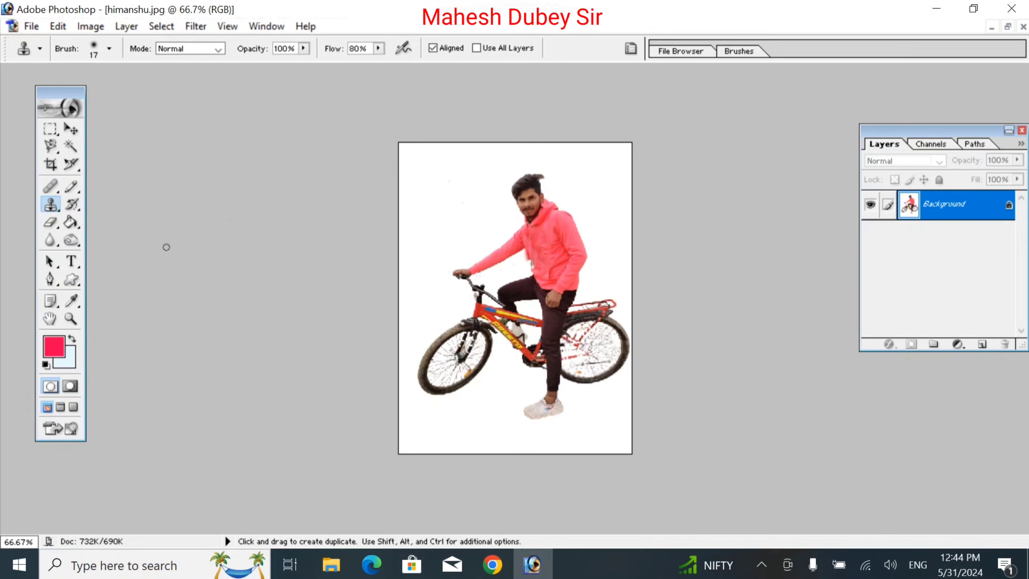
# - Switch to the Pattern Stamp tool and choose the blue cloudy pattern for painting on the rider photo
pyautogui.click(50, 207)
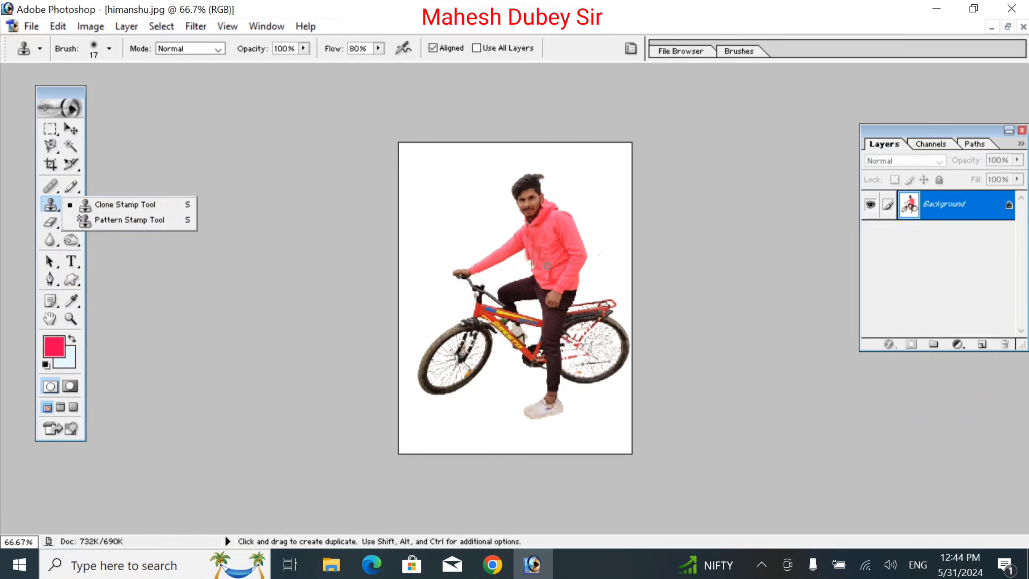
pyautogui.click(172, 226)
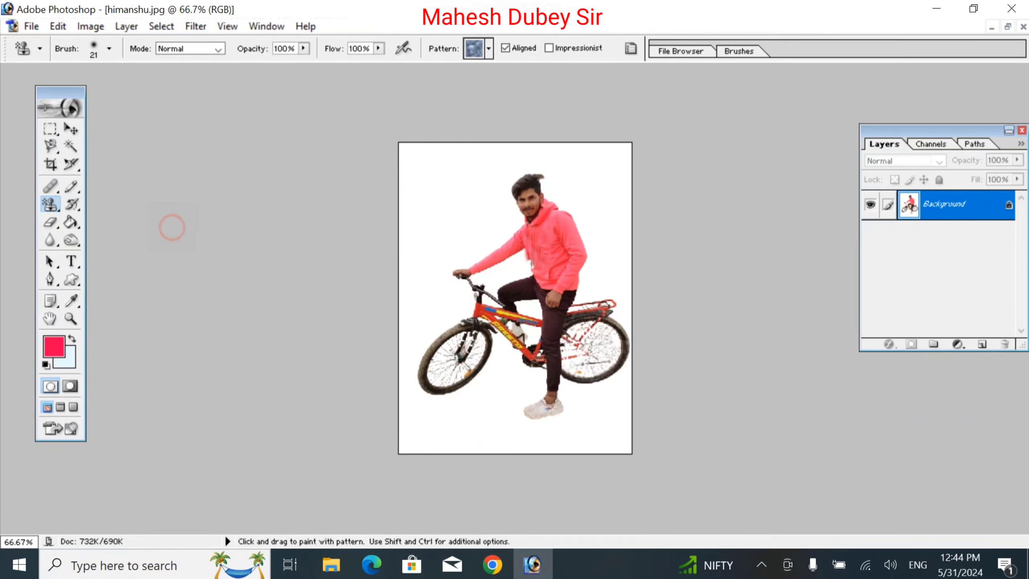
pyautogui.hotkey('ctrl', '+')
pyautogui.hotkey('ctrl', '+')
pyautogui.hotkey('ctrl', '+')
pyautogui.press('space')
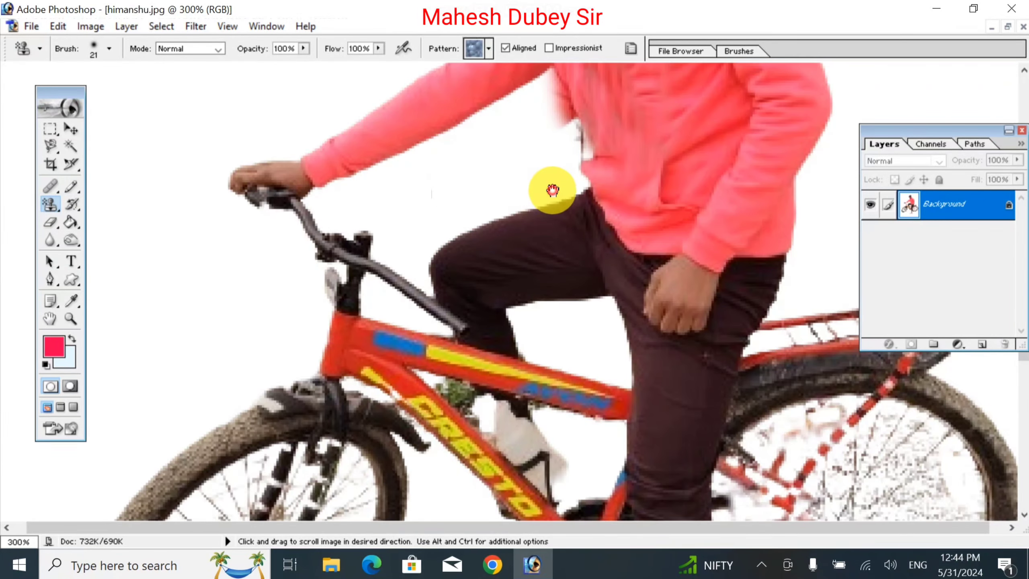
pyautogui.moveTo(552, 191); pyautogui.dragTo(348, 301)
pyautogui.moveTo(458, 187); pyautogui.dragTo(452, 321)
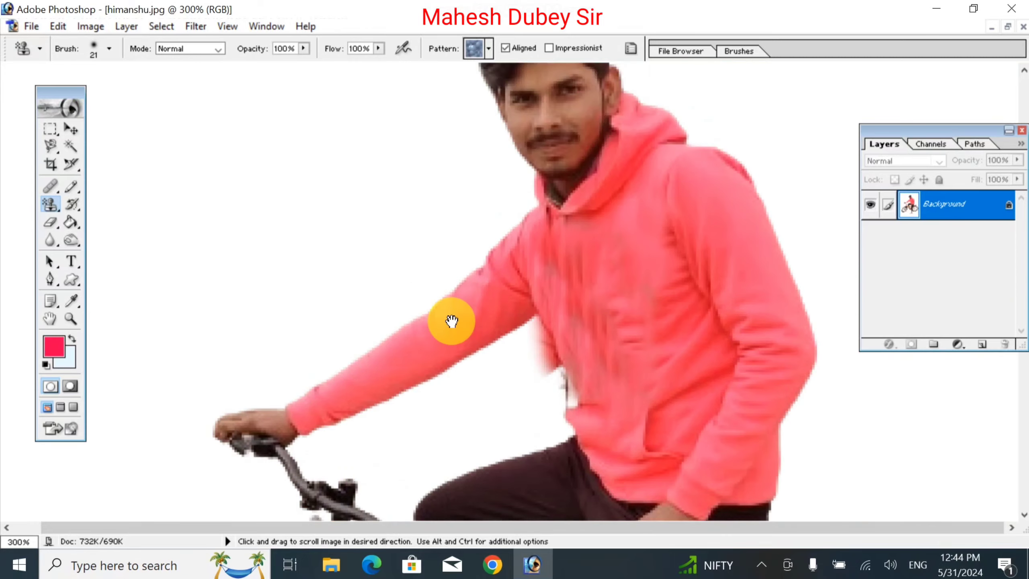
pyautogui.click(486, 50)
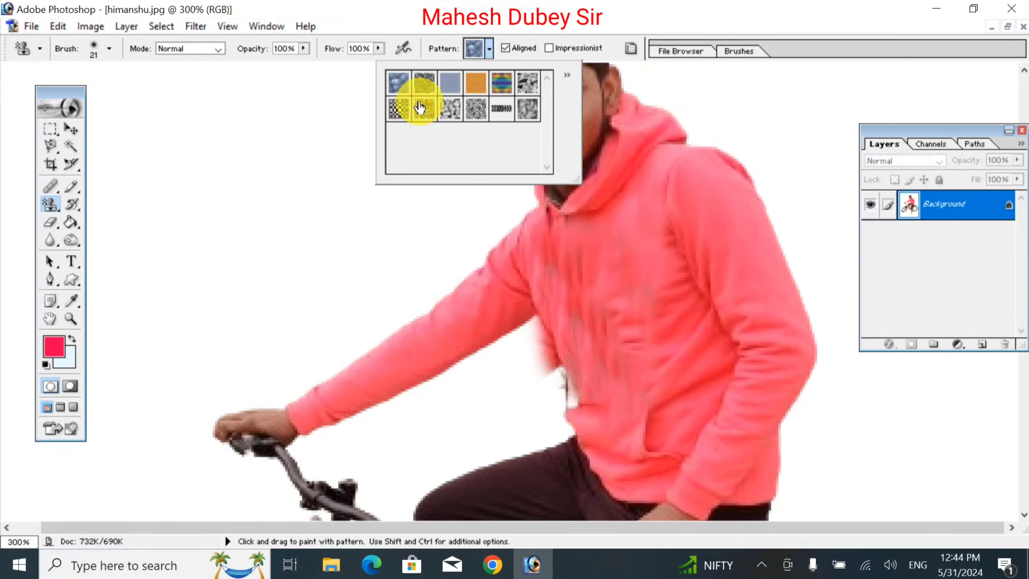
pyautogui.click(394, 90)
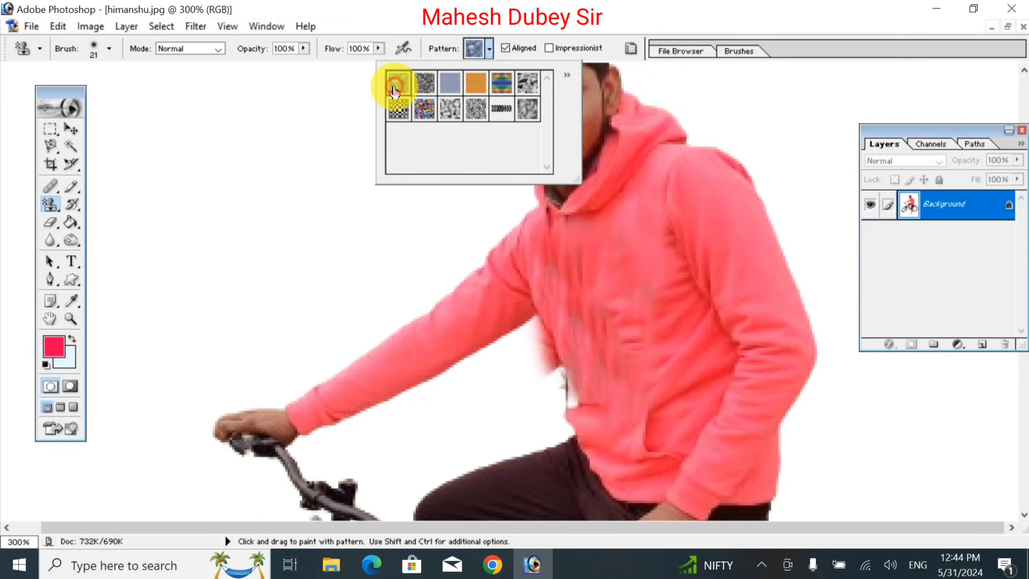
# - Try painting the blue pattern onto the hoodie's upper sleeve, and undo the strokes
pyautogui.click(701, 223)
pyautogui.moveTo(699, 227)
pyautogui.mouseDown()
pyautogui.moveTo(724, 222)
pyautogui.moveTo(709, 214)
pyautogui.mouseUp()
pyautogui.hotkey('ctrl', 'alt', 'z')
pyautogui.hotkey('ctrl', 'alt', 'z')
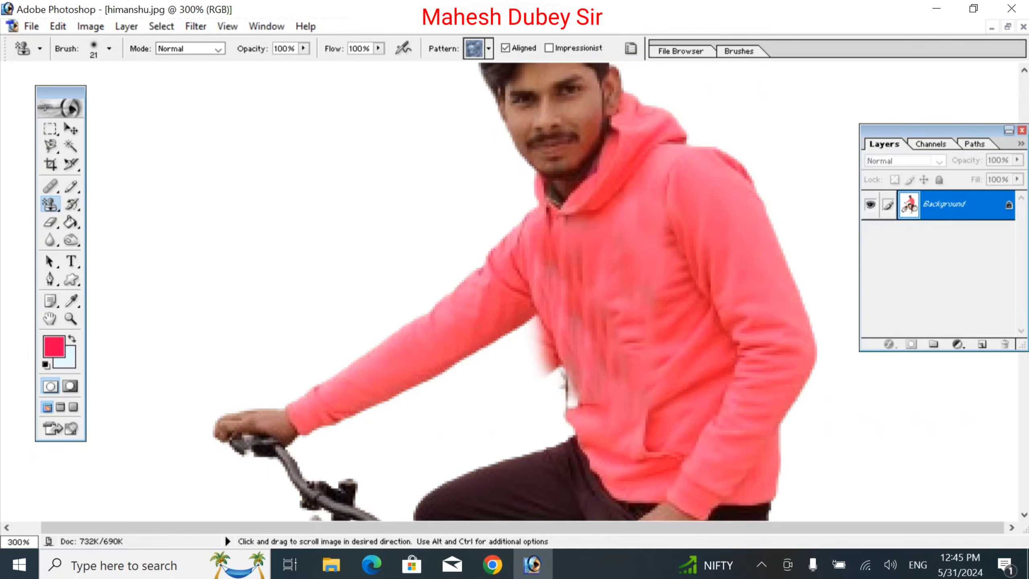
# - Reduce the Pattern Stamp brush size to 9 and paint the blue pattern across the rider's forehead and face
pyautogui.moveTo(604, 156); pyautogui.dragTo(648, 380)
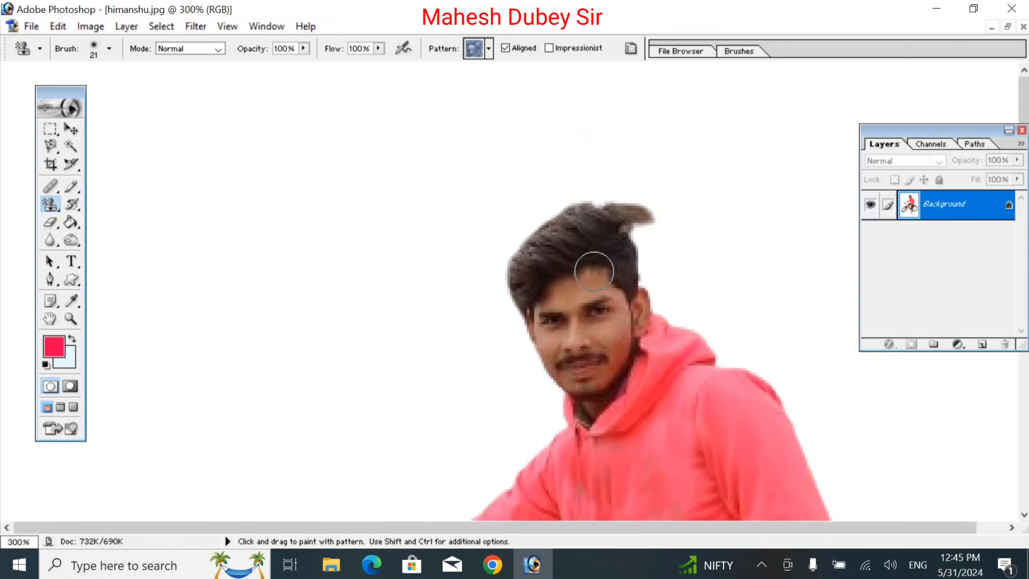
pyautogui.press('[')
pyautogui.press('[')
pyautogui.click(596, 275)
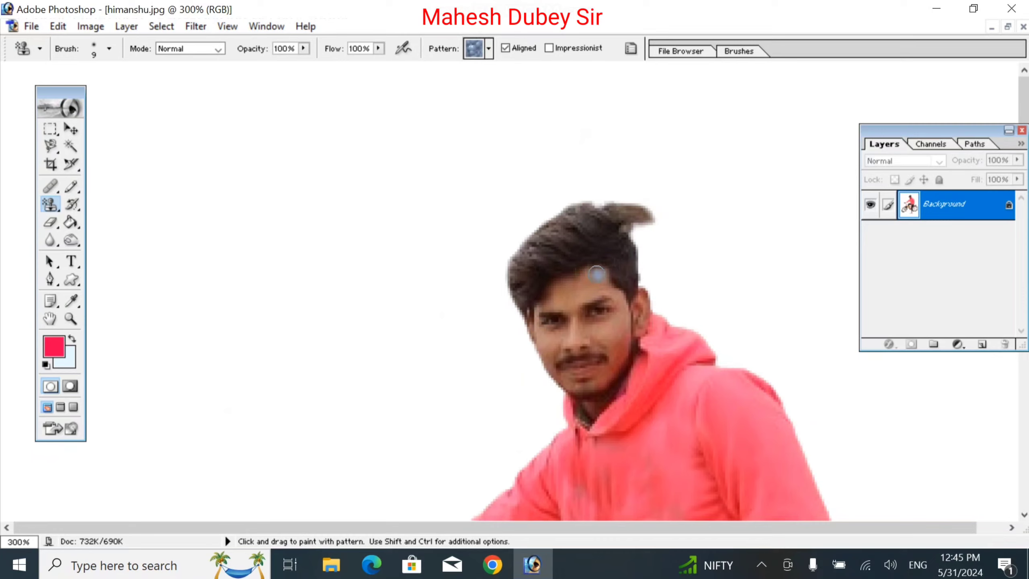
pyautogui.moveTo(580, 283)
pyautogui.mouseDown()
pyautogui.moveTo(624, 305)
pyautogui.moveTo(613, 357)
pyautogui.moveTo(607, 317)
pyautogui.moveTo(577, 318)
pyautogui.moveTo(622, 316)
pyautogui.moveTo(613, 311)
pyautogui.moveTo(590, 335)
pyautogui.moveTo(629, 344)
pyautogui.moveTo(619, 387)
pyautogui.moveTo(565, 387)
pyautogui.moveTo(543, 351)
pyautogui.moveTo(548, 304)
pyautogui.moveTo(587, 308)
pyautogui.moveTo(619, 286)
pyautogui.moveTo(518, 298)
pyautogui.moveTo(601, 310)
pyautogui.moveTo(523, 388)
pyautogui.mouseUp()
# - Step back through the blue pattern strokes on the face until only those on the forehead remain
pyautogui.press('ctrl')
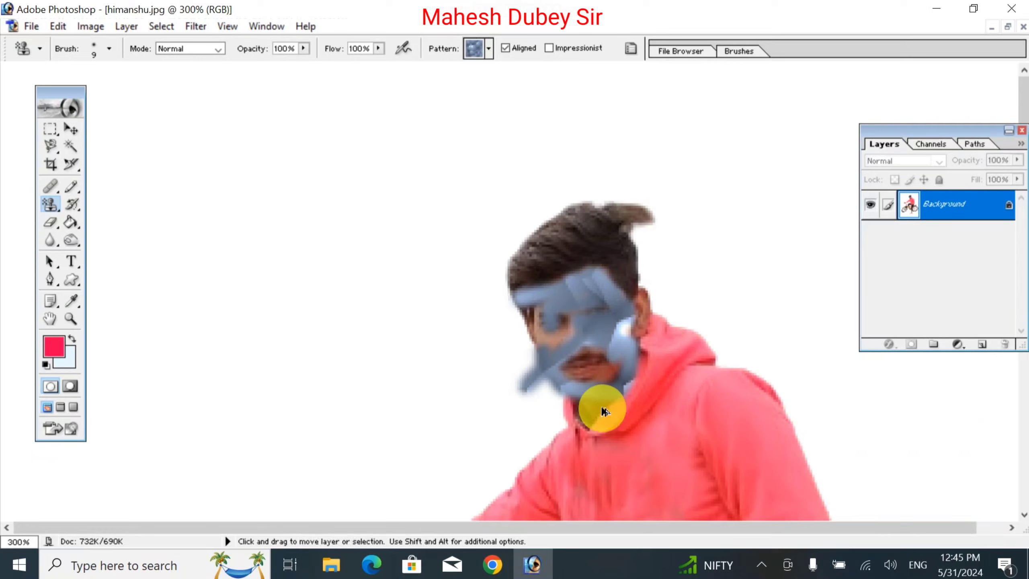
pyautogui.hotkey('ctrl', 'alt', 'z')
pyautogui.hotkey('ctrl', 'alt', 'z')
pyautogui.hotkey('ctrl', 'alt', 'z')
pyautogui.hotkey('ctrl', 'alt', 'z')
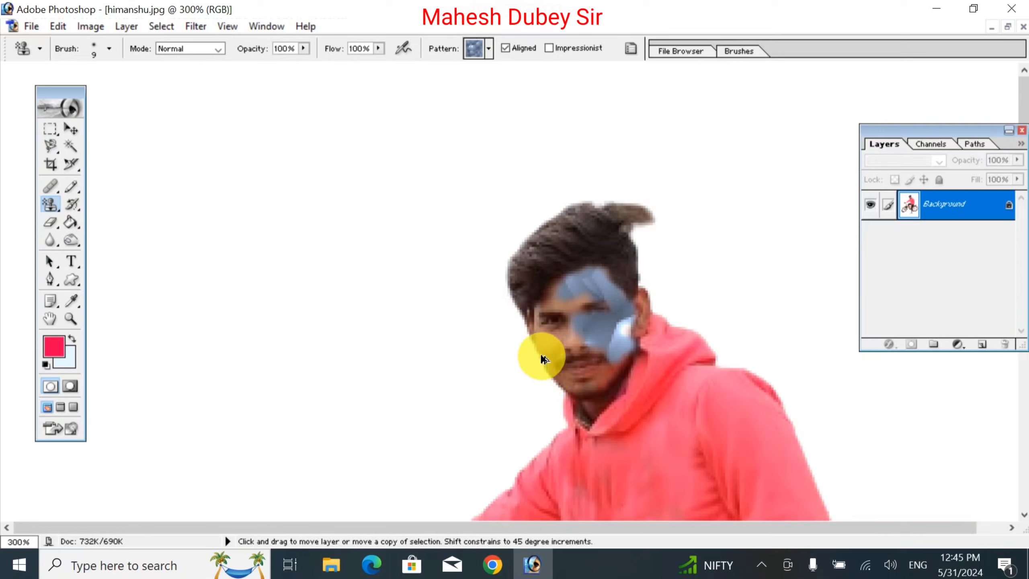
pyautogui.hotkey('ctrl', 'alt', 'z')
pyautogui.hotkey('ctrl', 'alt', 'z')
pyautogui.hotkey('ctrl', 'alt', 'z')
pyautogui.hotkey('ctrl', 'alt', 'z')
pyautogui.hotkey('ctrl', 'alt', 'z')
pyautogui.hotkey('ctrl', 'alt', 'z')
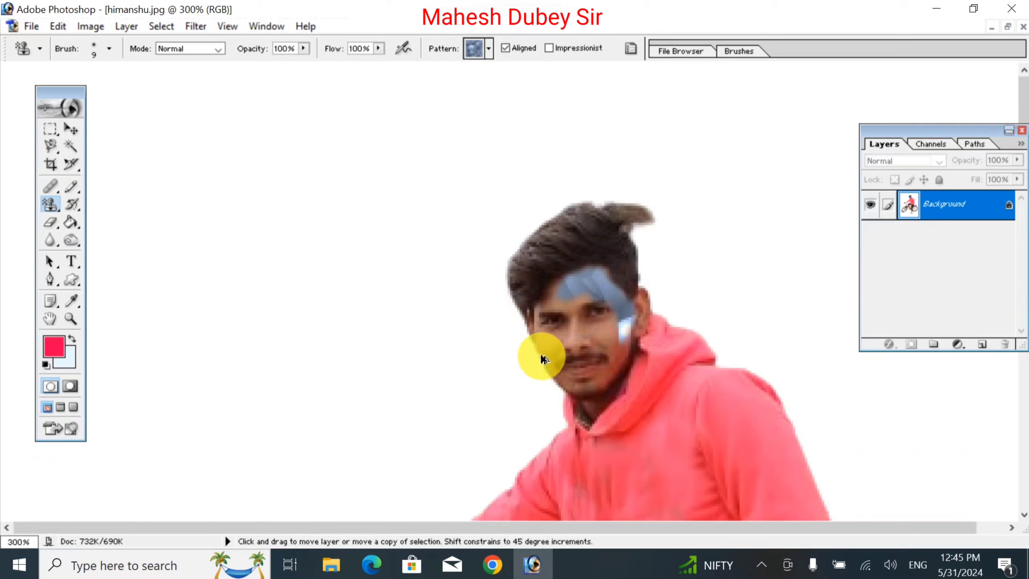
pyautogui.hotkey('ctrl', 'alt', 'z')
pyautogui.hotkey('ctrl', 'alt', 'z')
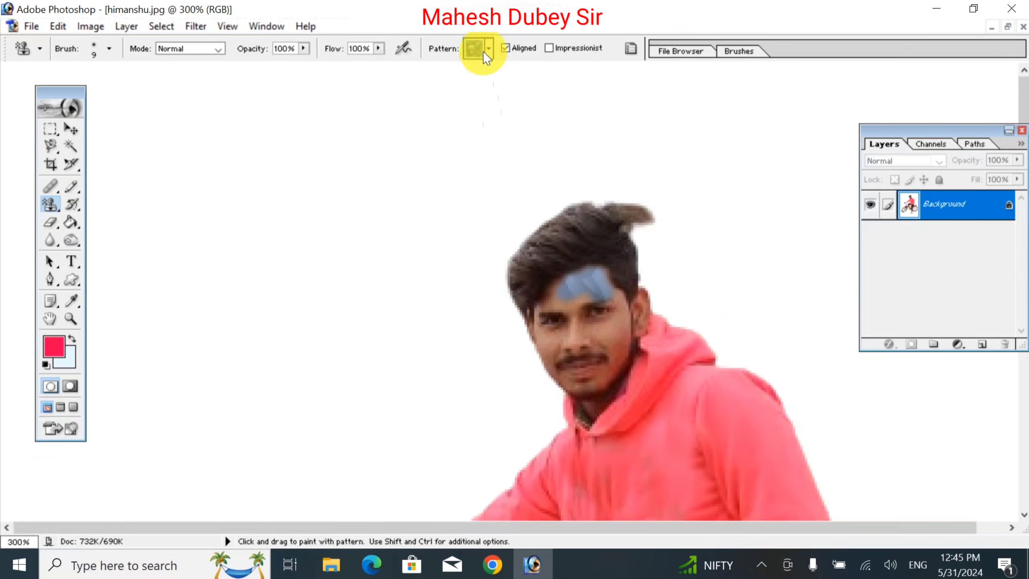
# - Choose the multicoloured striped pattern and paint it on the cheek near the ear with the Pattern Stamp tool
pyautogui.click(486, 57)
pyautogui.click(476, 83)
pyautogui.click(502, 83)
pyautogui.click(608, 343)
pyautogui.moveTo(612, 329); pyautogui.dragTo(621, 370)
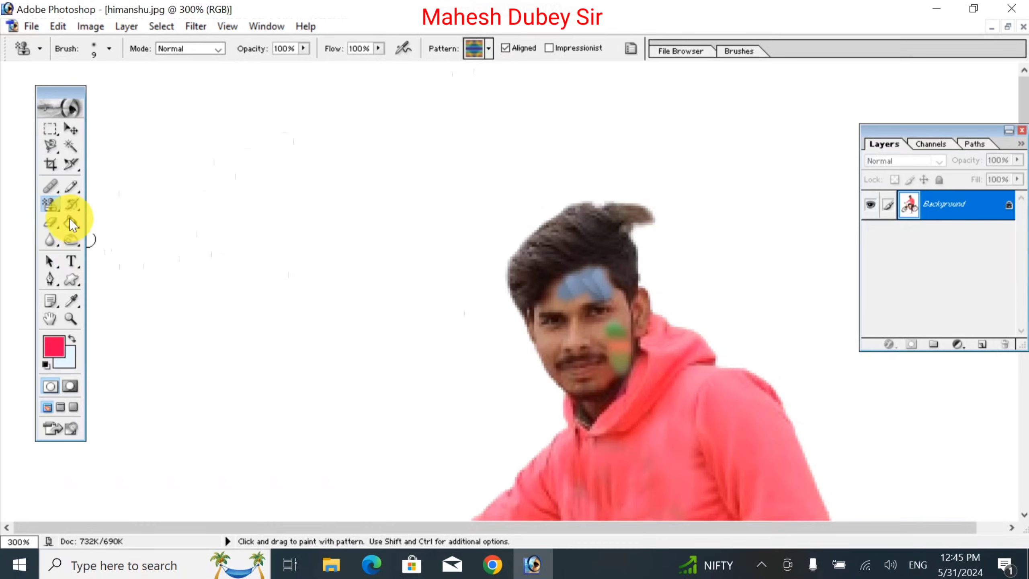
pyautogui.click(51, 206)
pyautogui.click(114, 219)
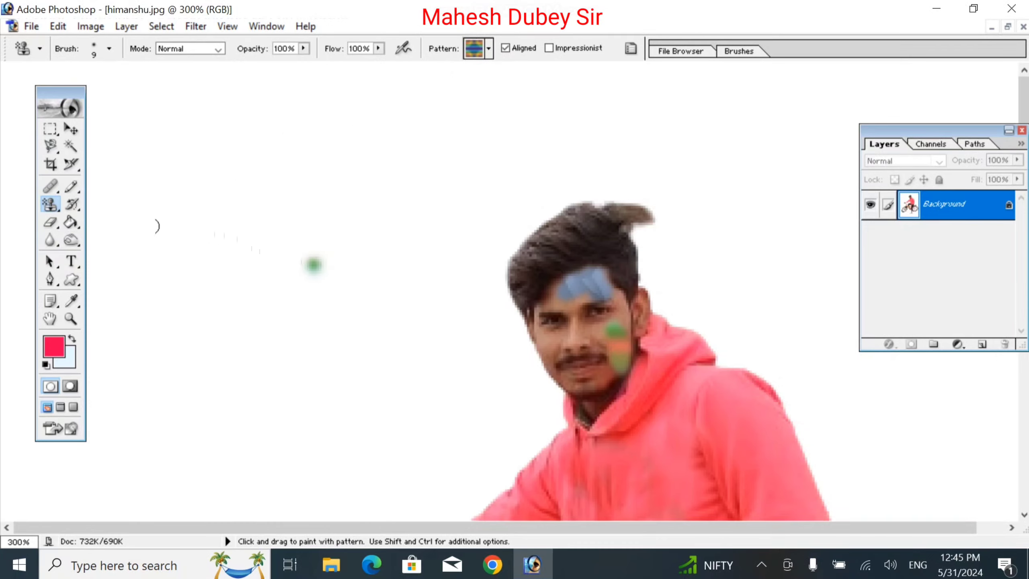
# - Switch to the History Brush tool and reduce its brush size to 90 px
pyautogui.click(77, 211)
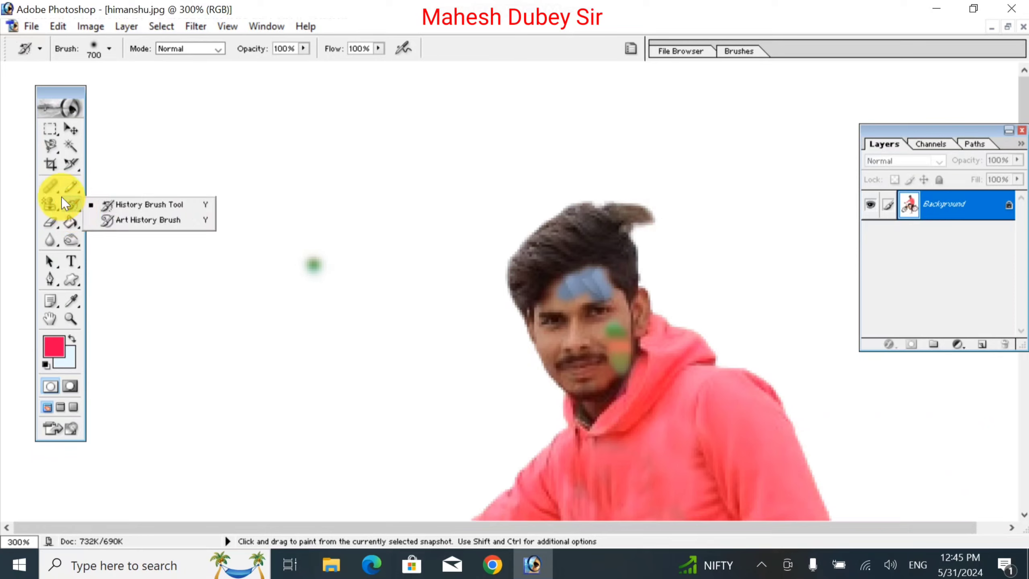
pyautogui.click(120, 205)
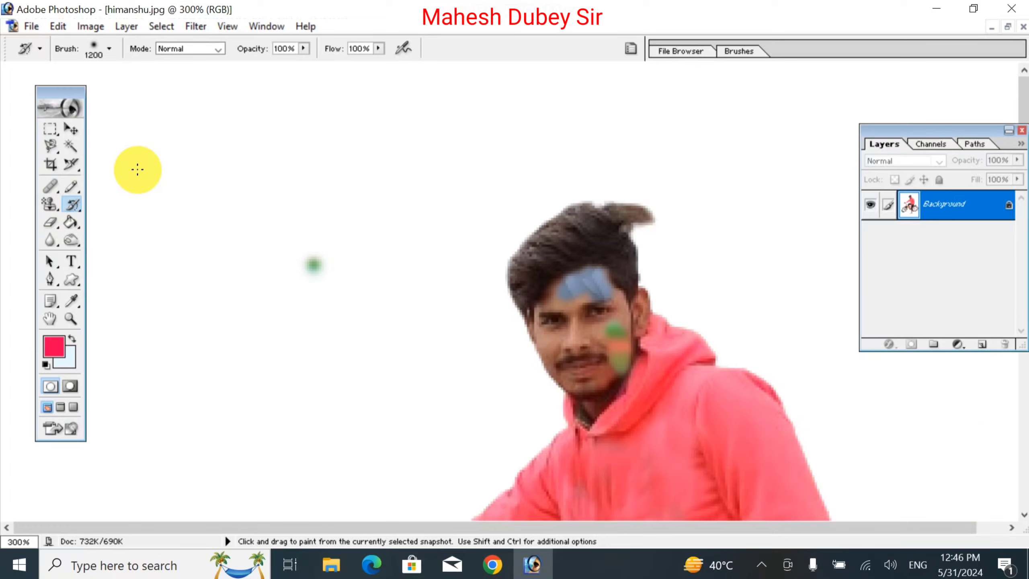
pyautogui.press('[')
pyautogui.press('[')
pyautogui.press('[')
pyautogui.press('[')
pyautogui.press('[')
pyautogui.press('[')
pyautogui.press('[')
pyautogui.press('[')
pyautogui.press('[')
pyautogui.press('[')
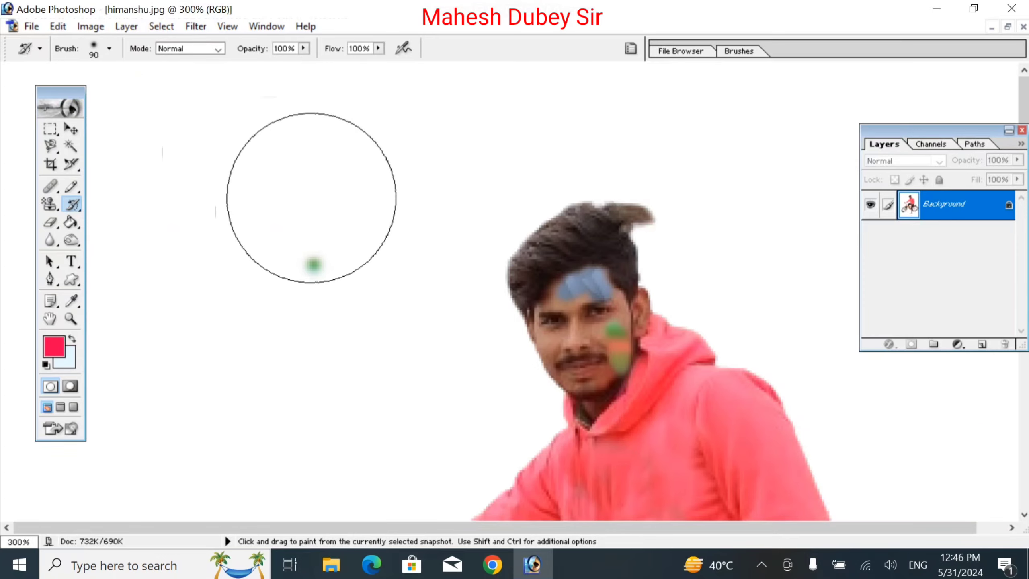
pyautogui.click(108, 42)
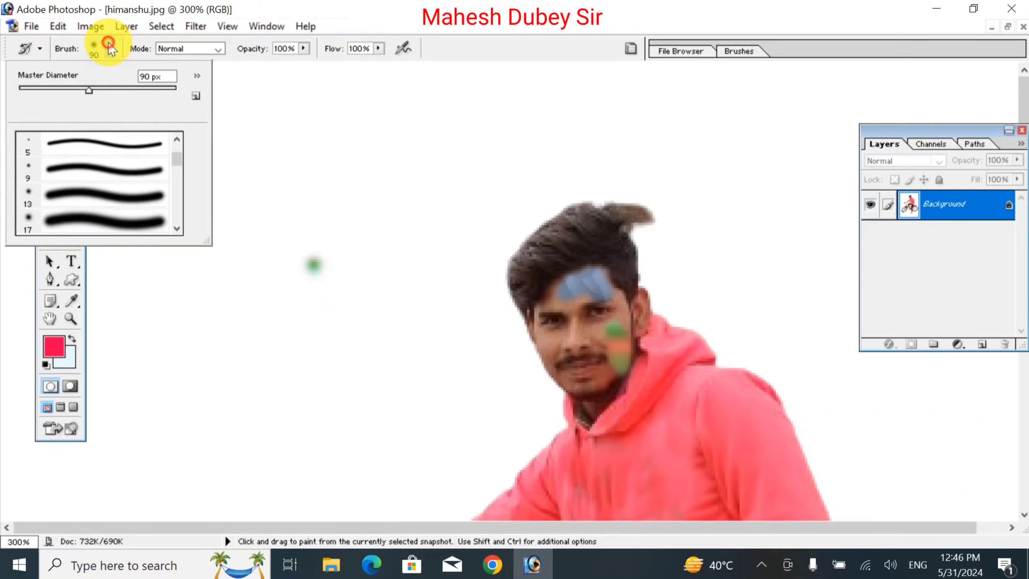
pyautogui.click(430, 218)
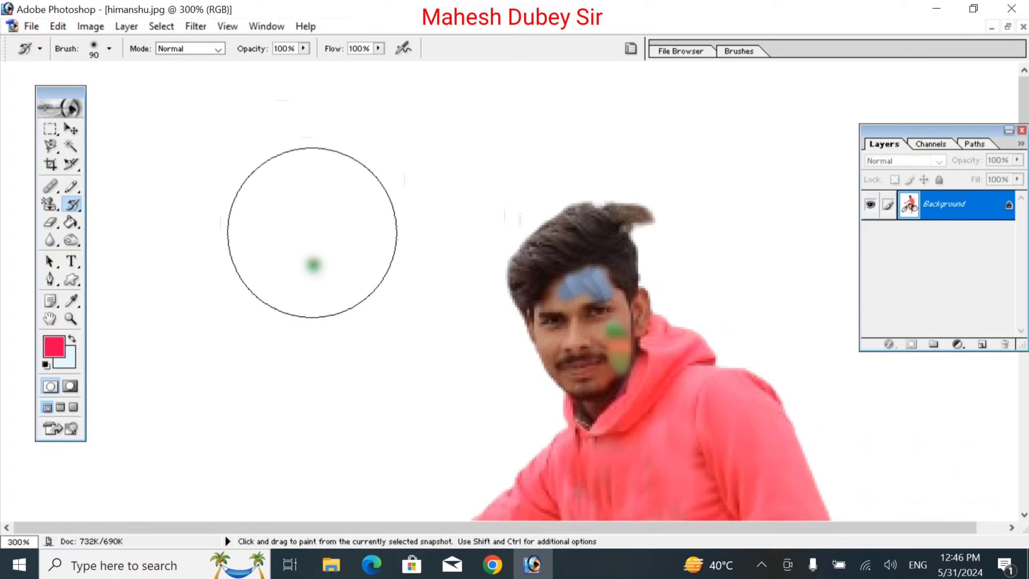
# - Reduce the History Brush size further and choose the soft 17 px brush preset
pyautogui.press('[')
pyautogui.press('[')
pyautogui.press('[')
pyautogui.press('[')
pyautogui.press(']')
pyautogui.press(']')
pyautogui.press(']')
pyautogui.press(']')
pyautogui.press('[')
pyautogui.press('[')
pyautogui.press('[')
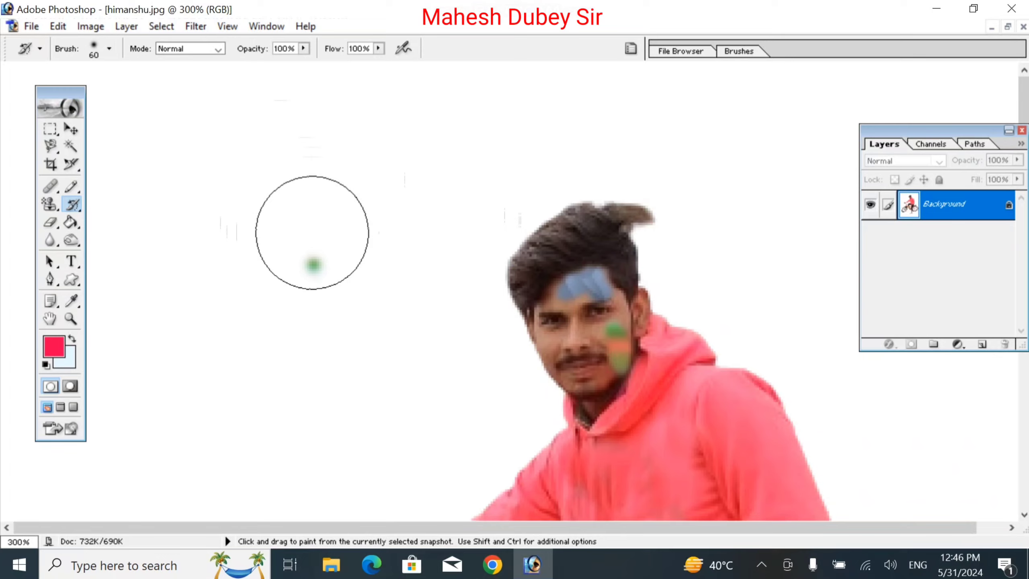
pyautogui.click(111, 55)
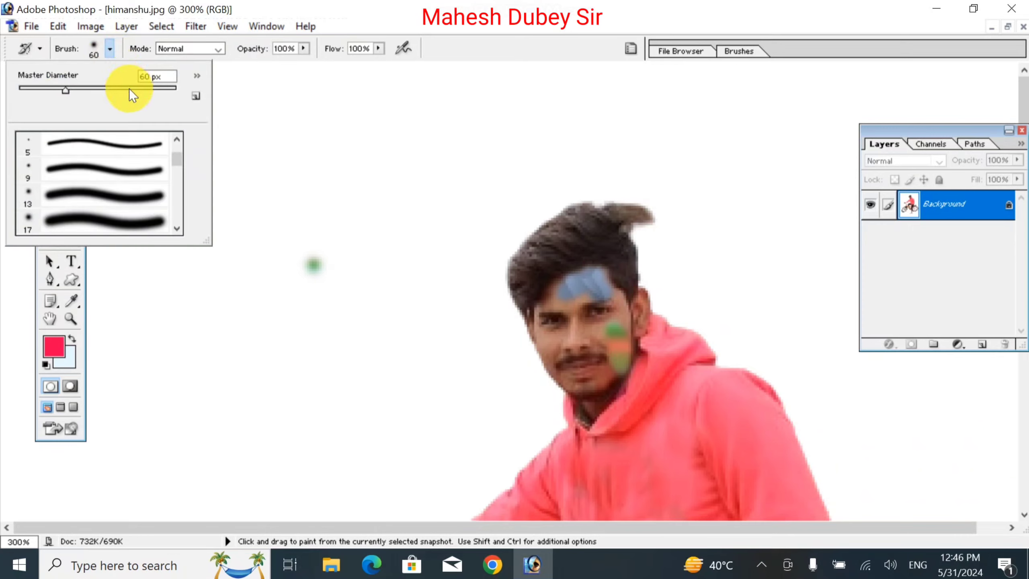
pyautogui.moveTo(129, 89)
pyautogui.mouseDown()
pyautogui.moveTo(189, 87)
pyautogui.moveTo(50, 90)
pyautogui.mouseUp()
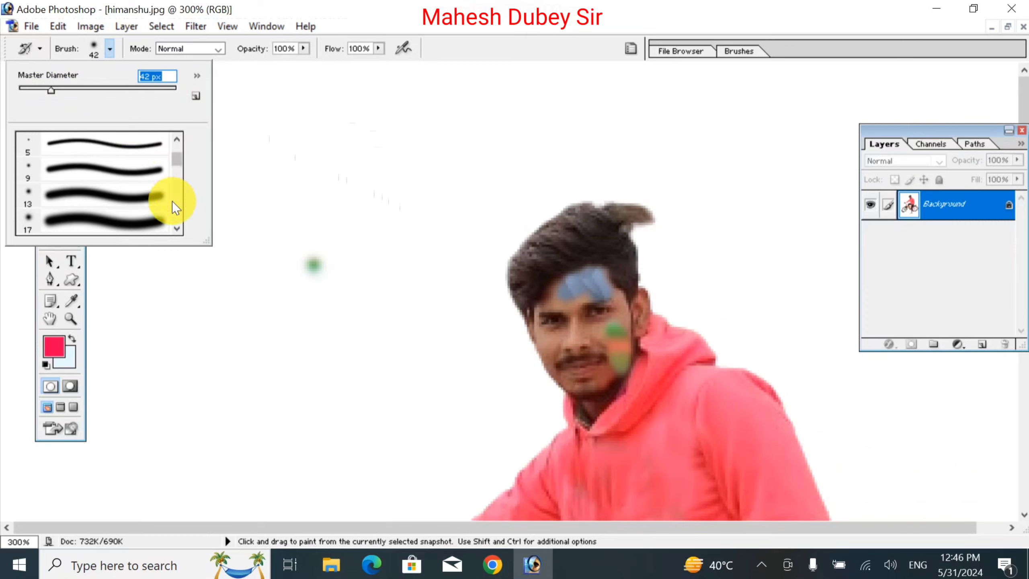
pyautogui.doubleClick(114, 229)
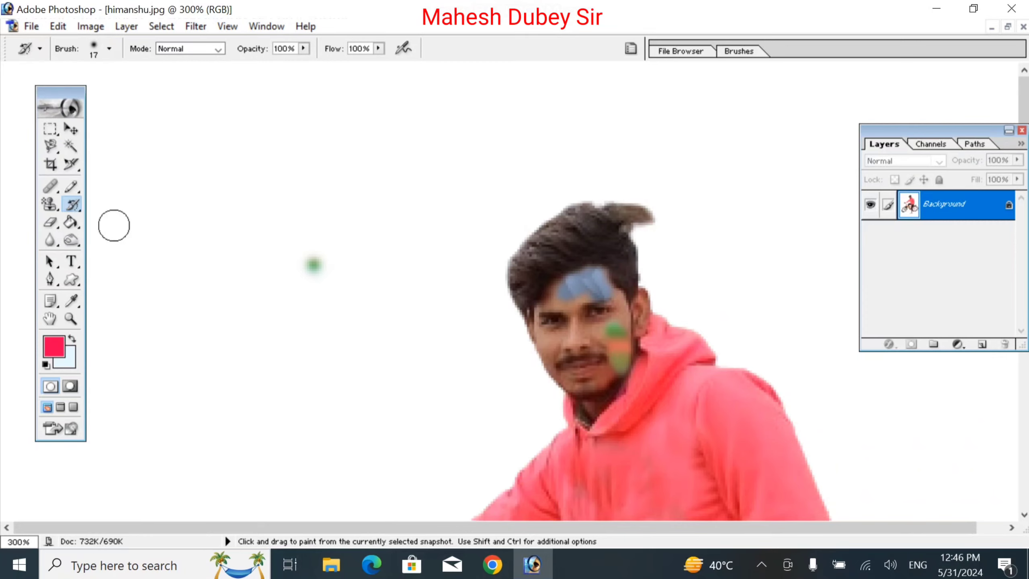
# - In Normal mode, remove the green spot from the white background and the painted patterns from the rider's face with the History Brush
pyautogui.click(217, 48)
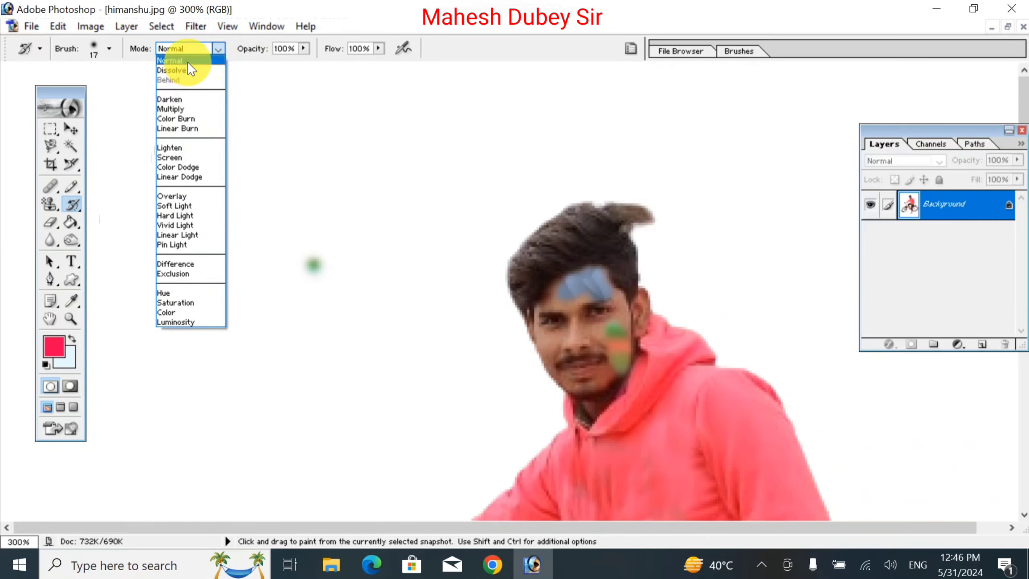
pyautogui.click(188, 62)
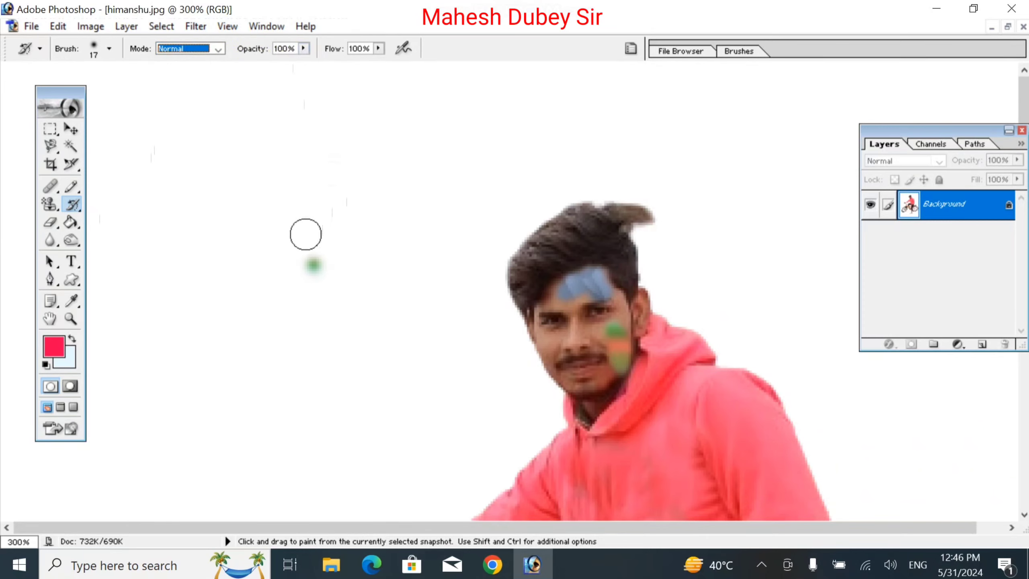
pyautogui.click(312, 262)
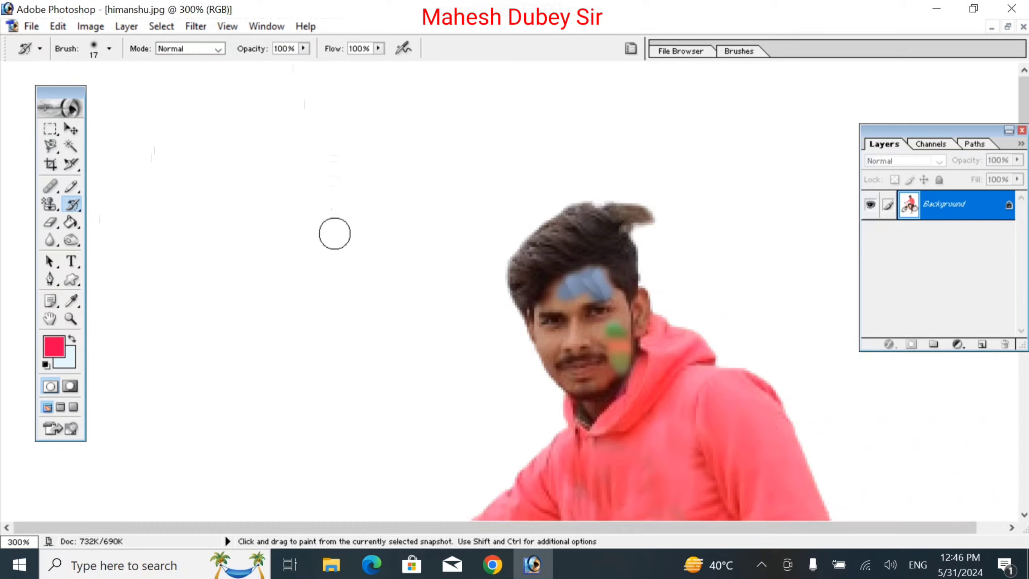
pyautogui.moveTo(543, 302)
pyautogui.mouseDown()
pyautogui.moveTo(592, 279)
pyautogui.moveTo(609, 294)
pyautogui.moveTo(611, 317)
pyautogui.moveTo(579, 305)
pyautogui.moveTo(630, 294)
pyautogui.moveTo(631, 358)
pyautogui.moveTo(632, 302)
pyautogui.moveTo(609, 345)
pyautogui.moveTo(607, 301)
pyautogui.moveTo(609, 391)
pyautogui.mouseUp()
# - Restore the hoodie's original front and drawstrings with the History Brush
pyautogui.moveTo(601, 245); pyautogui.dragTo(600, 104)
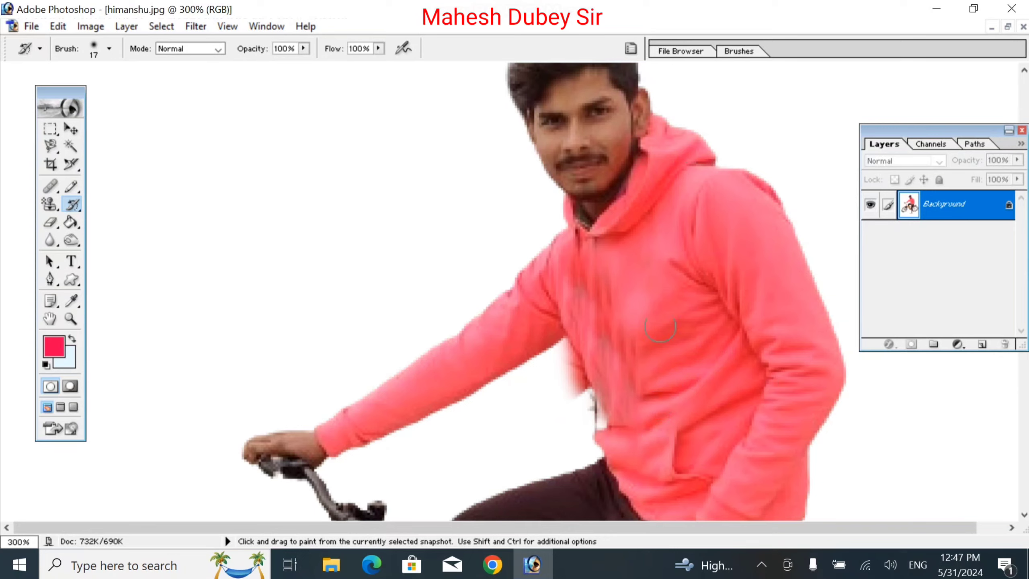
pyautogui.moveTo(615, 369)
pyautogui.mouseDown()
pyautogui.moveTo(576, 368)
pyautogui.moveTo(593, 420)
pyautogui.moveTo(593, 300)
pyautogui.moveTo(572, 235)
pyautogui.moveTo(579, 409)
pyautogui.moveTo(629, 391)
pyautogui.moveTo(637, 285)
pyautogui.moveTo(632, 348)
pyautogui.mouseUp()
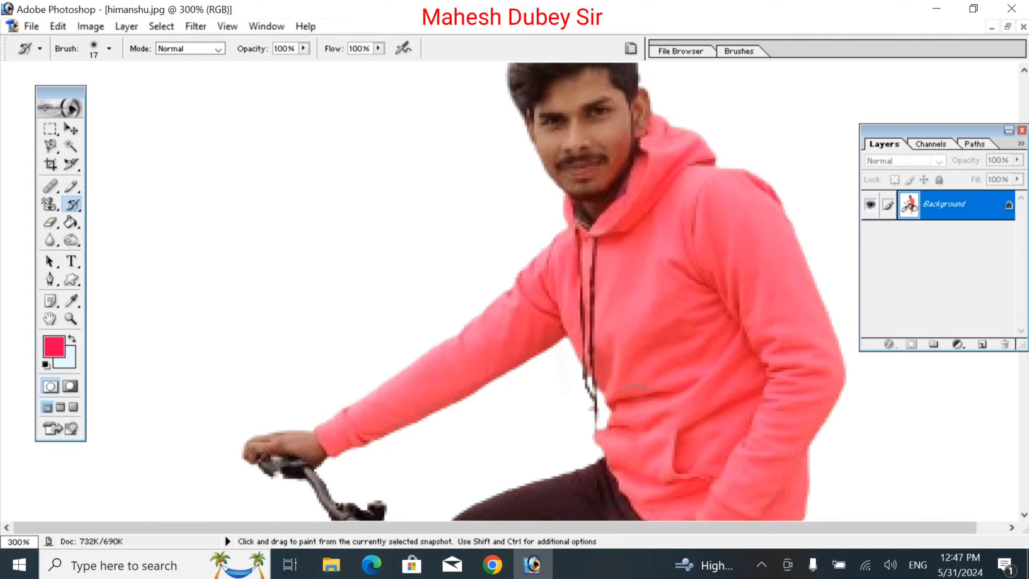
pyautogui.moveTo(638, 434)
pyautogui.mouseDown()
pyautogui.moveTo(636, 422)
pyautogui.moveTo(640, 431)
pyautogui.mouseUp()
# - Switch to the Art History Brush, try it over the rider's face, and undo the stroke
pyautogui.click(82, 200)
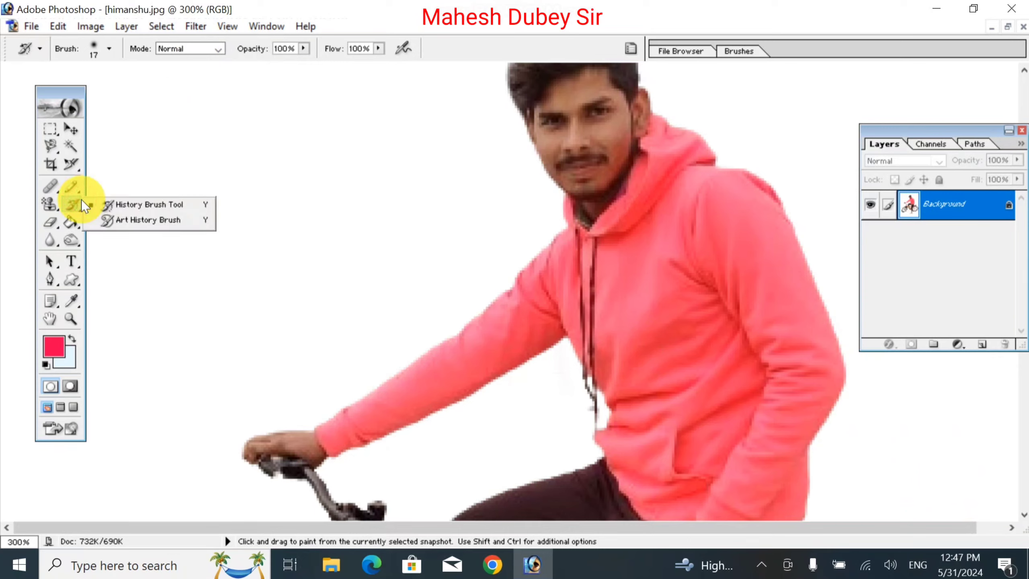
pyautogui.click(141, 221)
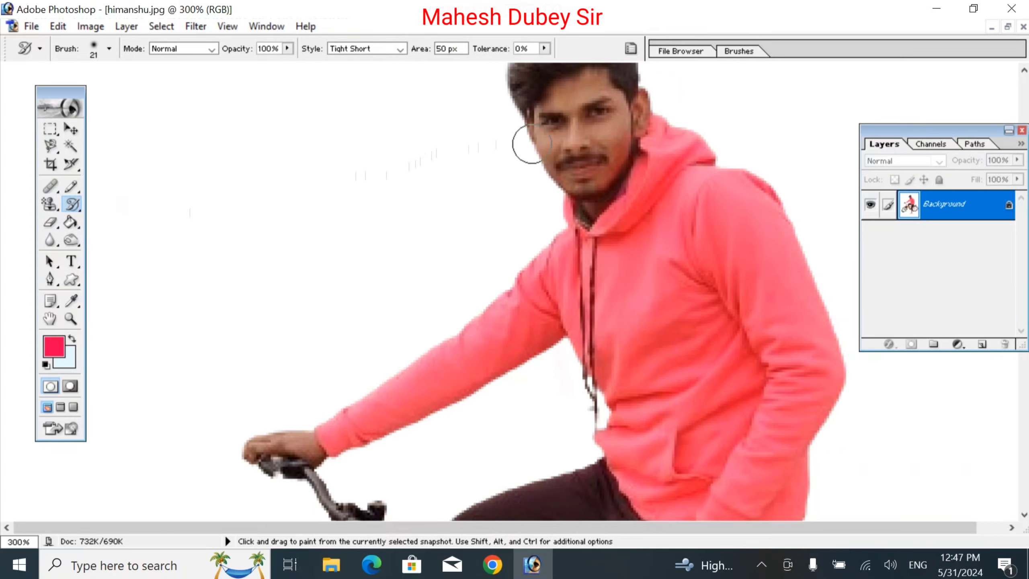
pyautogui.moveTo(528, 143)
pyautogui.mouseDown()
pyautogui.moveTo(541, 152)
pyautogui.moveTo(509, 175)
pyautogui.mouseUp()
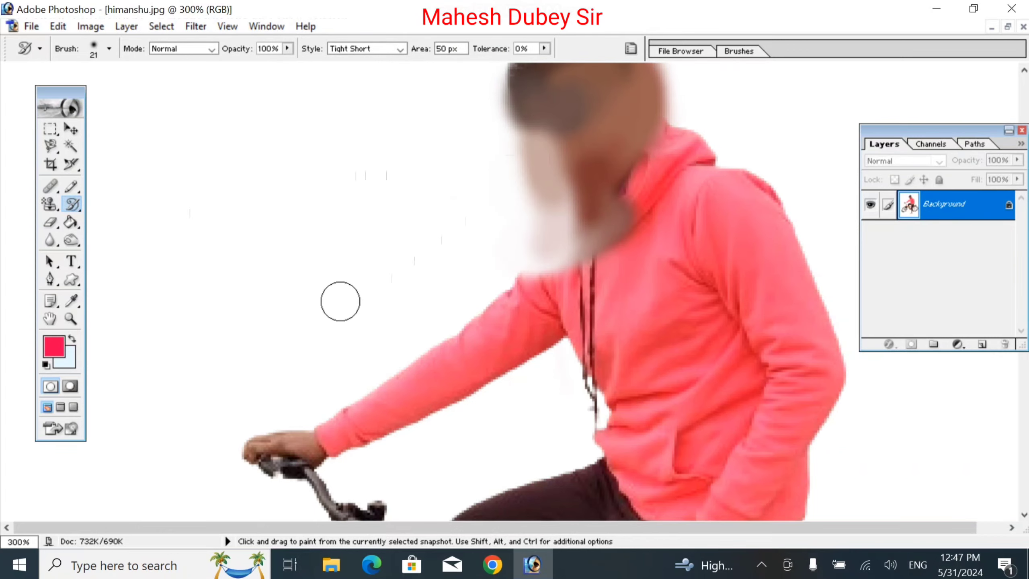
pyautogui.hotkey('ctrl', 'alt', 'z')
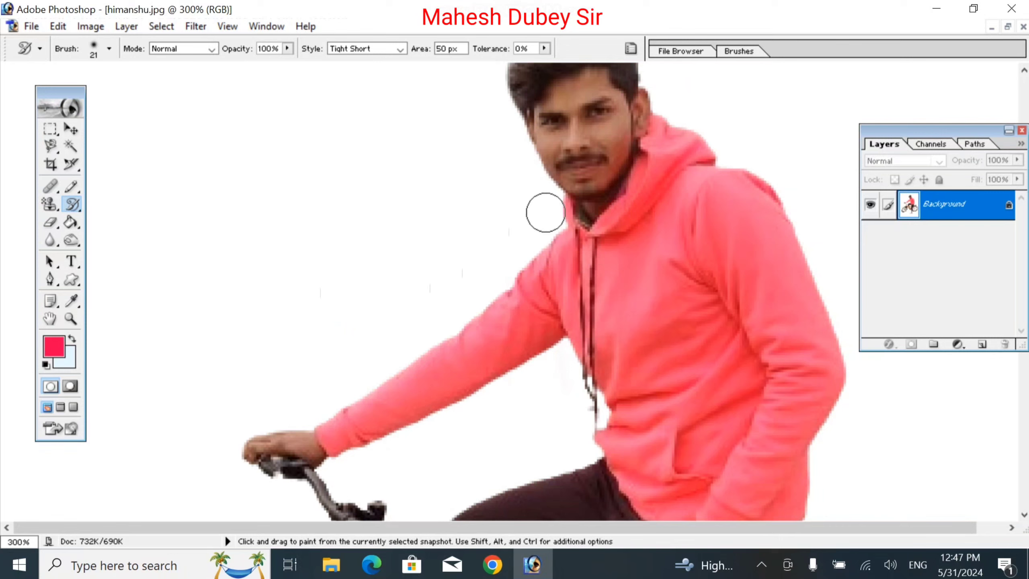
# - Paint over the hoodie, outstretched arm and hand with the Art History Brush in Tight Short style
pyautogui.moveTo(656, 165); pyautogui.dragTo(691, 239)
pyautogui.moveTo(692, 323)
pyautogui.mouseDown()
pyautogui.moveTo(705, 374)
pyautogui.moveTo(729, 264)
pyautogui.mouseUp()
pyautogui.moveTo(758, 317)
pyautogui.mouseDown()
pyautogui.moveTo(765, 226)
pyautogui.moveTo(749, 171)
pyautogui.moveTo(715, 232)
pyautogui.moveTo(607, 306)
pyautogui.moveTo(510, 300)
pyautogui.moveTo(446, 324)
pyautogui.moveTo(365, 398)
pyautogui.moveTo(308, 479)
pyautogui.mouseUp()
pyautogui.moveTo(312, 460)
pyautogui.mouseDown()
pyautogui.moveTo(868, 463)
pyautogui.moveTo(808, 243)
pyautogui.moveTo(831, 405)
pyautogui.moveTo(834, 389)
pyautogui.moveTo(624, 482)
pyautogui.moveTo(543, 462)
pyautogui.moveTo(584, 272)
pyautogui.mouseUp()
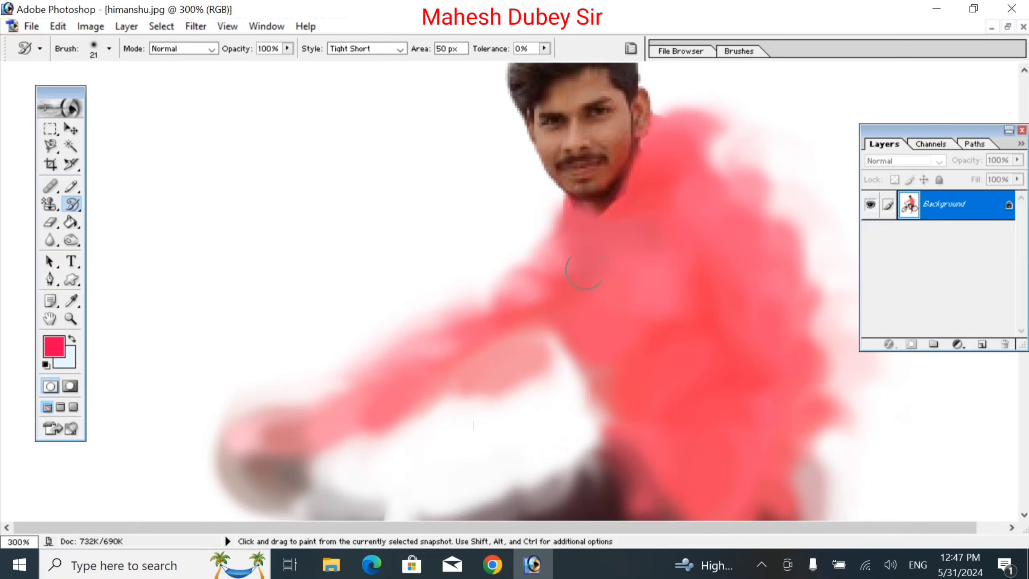
# - Lower the Art History Brush opacity to 14% and paint over the rider's face and hair
pyautogui.moveTo(755, 202); pyautogui.dragTo(755, 389)
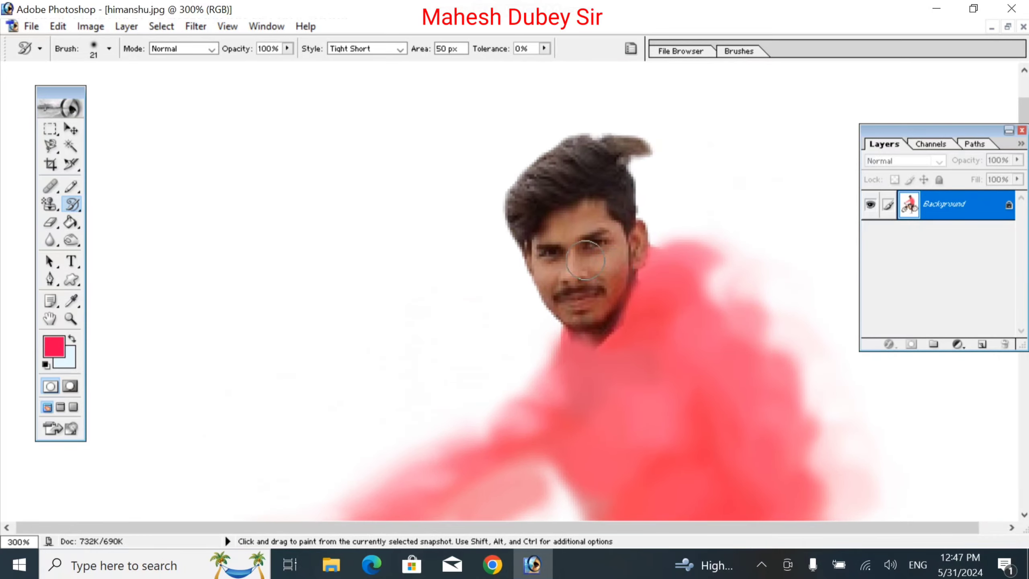
pyautogui.click(287, 49)
pyautogui.moveTo(227, 66); pyautogui.dragTo(218, 66)
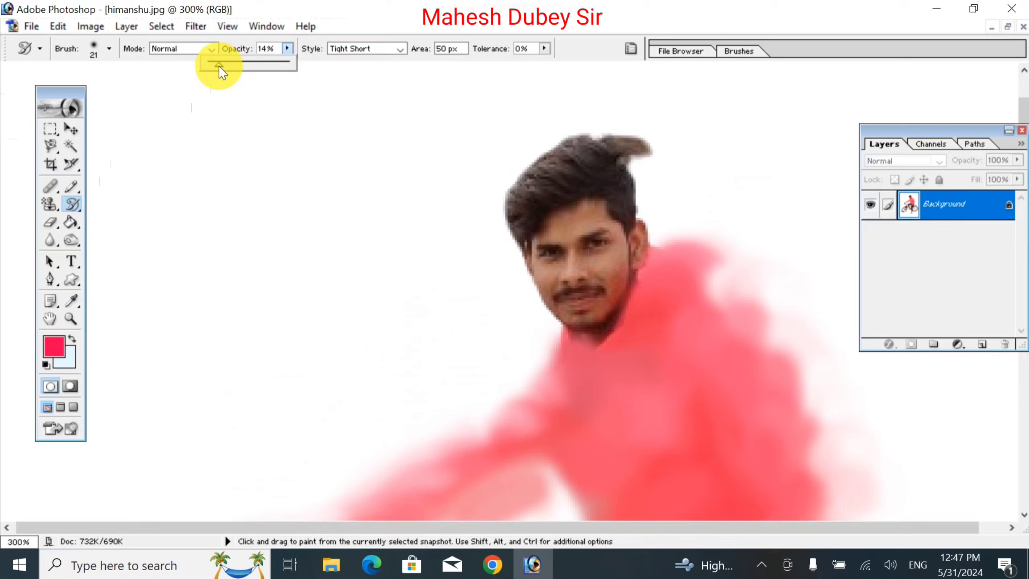
pyautogui.moveTo(427, 229)
pyautogui.mouseDown()
pyautogui.moveTo(717, 233)
pyautogui.moveTo(588, 283)
pyautogui.mouseUp()
pyautogui.moveTo(143, 473); pyautogui.dragTo(254, 400)
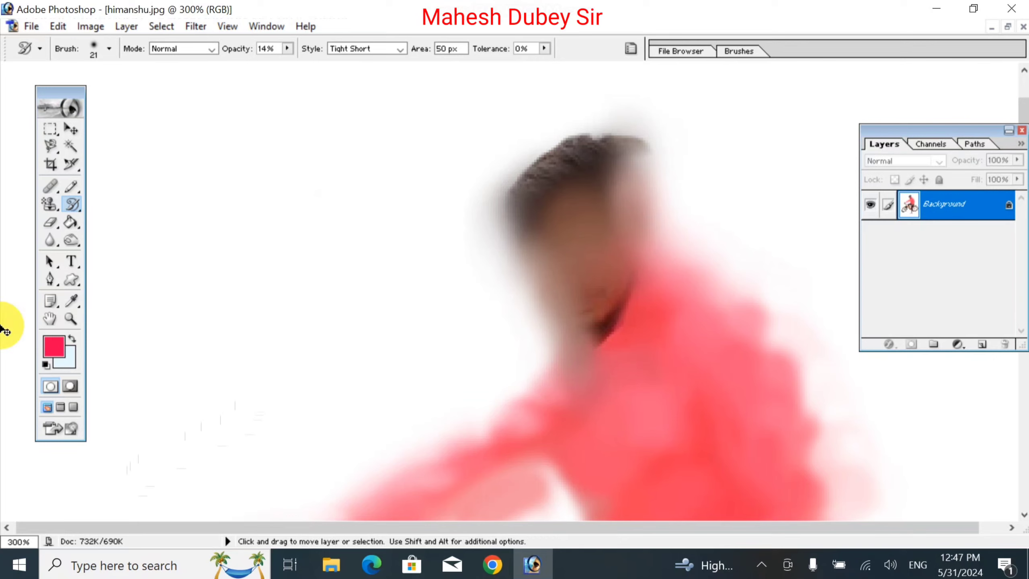
# - Step back through all the Art History Brush strokes on the face and hoodie
pyautogui.hotkey('ctrl', 'alt', 'z')
pyautogui.hotkey('ctrl', 'alt', 'z')
pyautogui.hotkey('ctrl', 'alt', 'z')
pyautogui.hotkey('ctrl', 'alt', 'z')
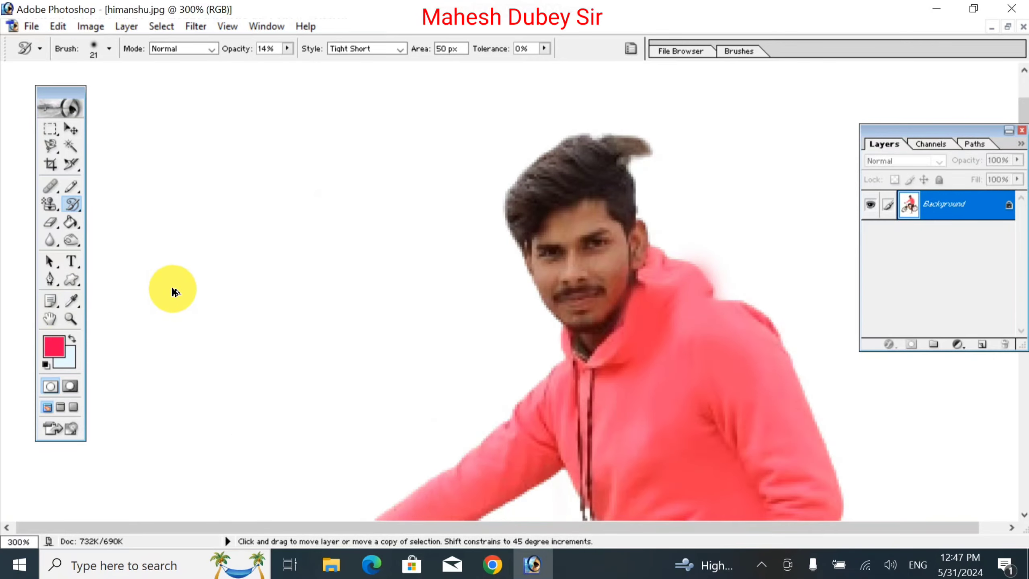
pyautogui.hotkey('ctrl', 'alt', 'z')
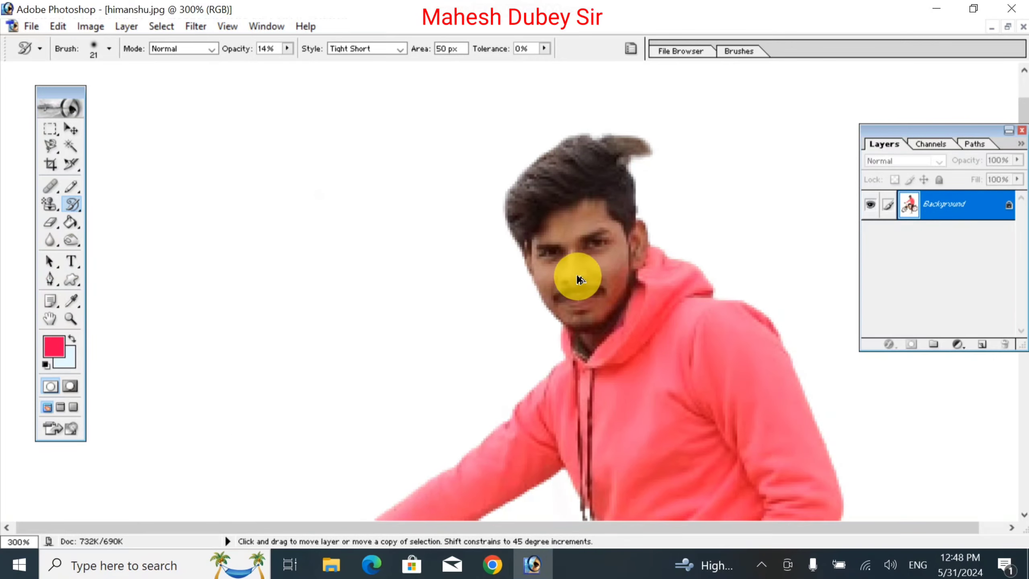
# - Try the Tight Long style of the Art History Brush on the rider's face, and undo the stroke
pyautogui.moveTo(522, 259)
pyautogui.mouseDown()
pyautogui.moveTo(501, 267)
pyautogui.moveTo(510, 147)
pyautogui.moveTo(506, 241)
pyautogui.mouseUp()
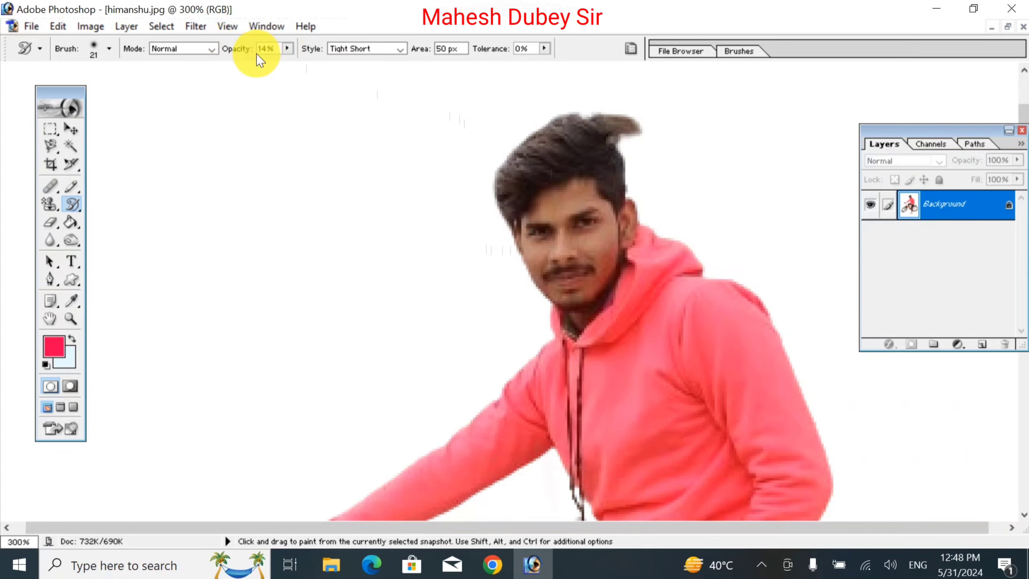
pyautogui.click(400, 49)
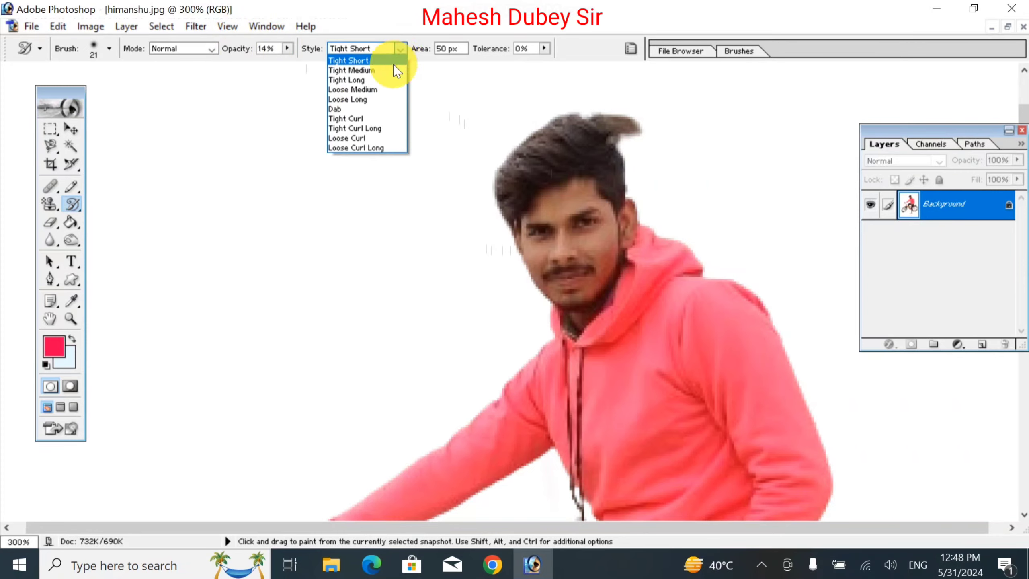
pyautogui.click(376, 80)
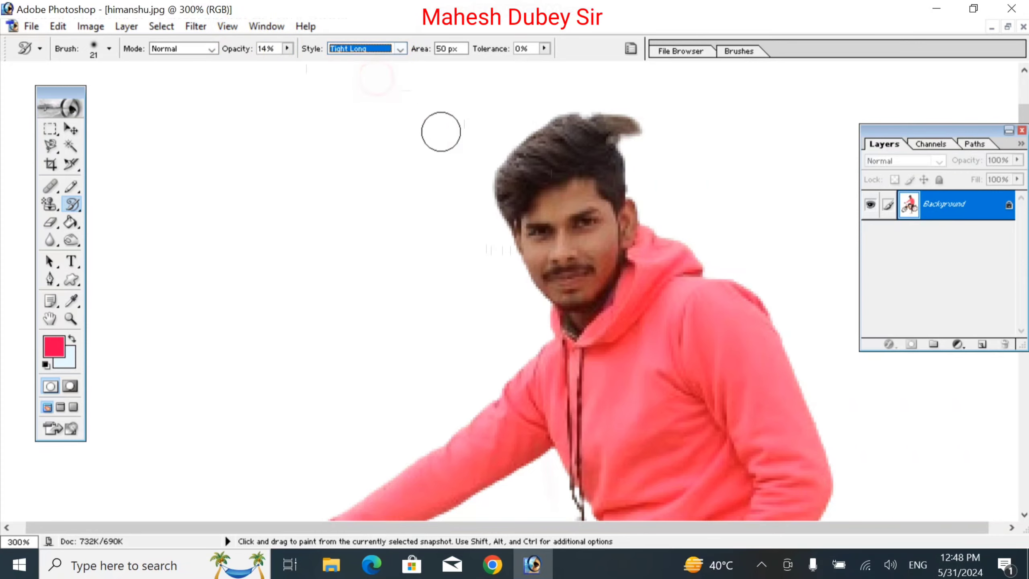
pyautogui.moveTo(580, 218); pyautogui.dragTo(558, 228)
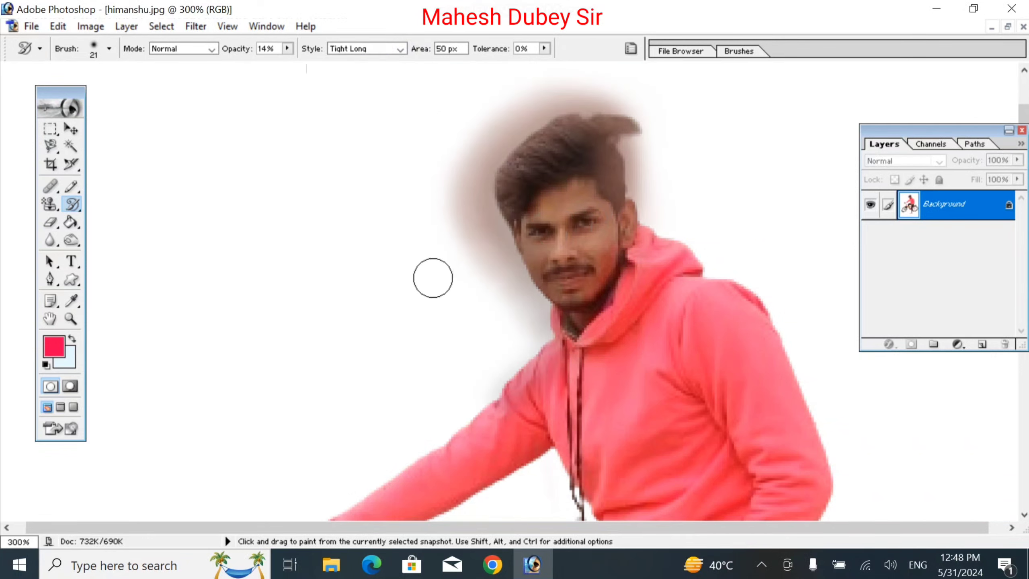
pyautogui.hotkey('ctrl', 'z')
# - Set the Art History Brush style to Tight Short and its opacity to 9%
pyautogui.click(383, 49)
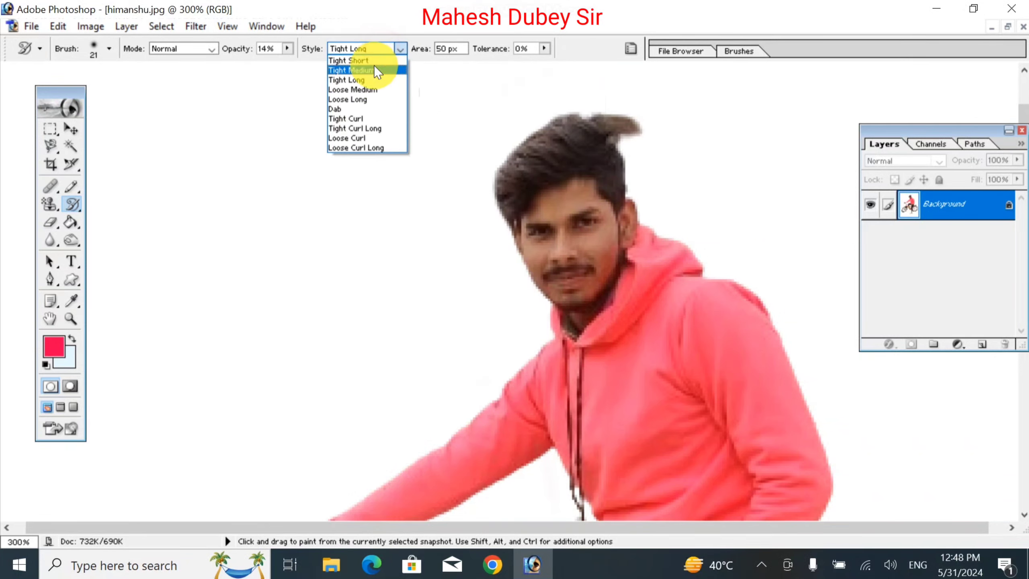
pyautogui.click(373, 60)
pyautogui.click(287, 48)
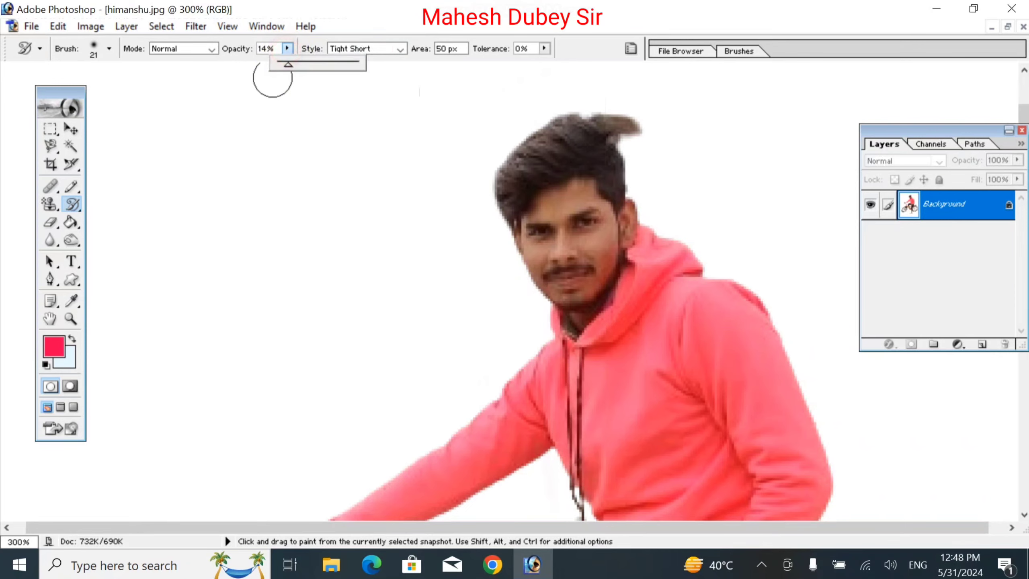
pyautogui.moveTo(283, 62); pyautogui.dragTo(285, 64)
# - Set the Art History Brush size to 40 and paint over the rider's face and hair
pyautogui.click(108, 49)
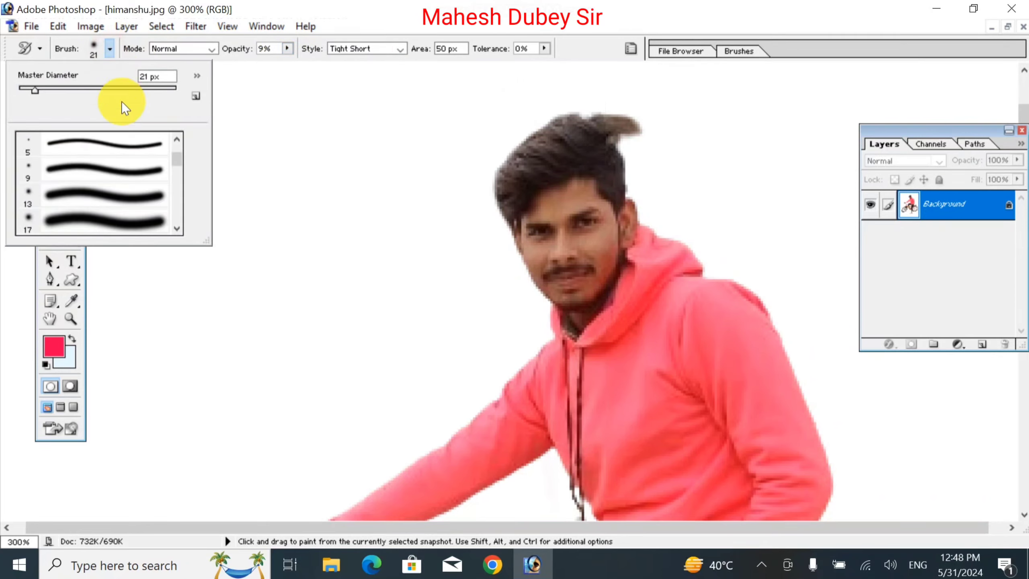
pyautogui.doubleClick(121, 206)
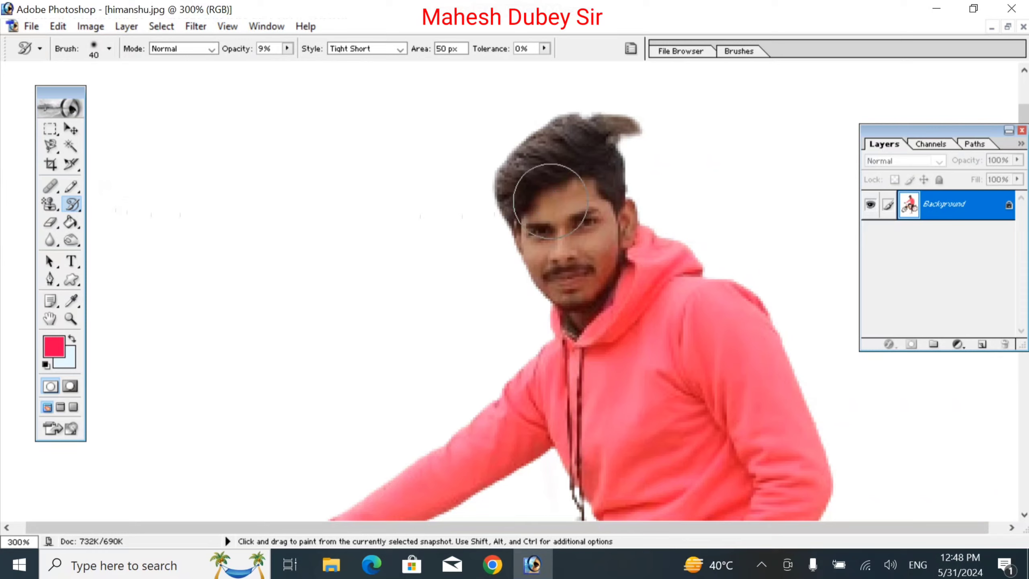
pyautogui.press(']')
pyautogui.press(']')
pyautogui.moveTo(582, 236)
pyautogui.mouseDown()
pyautogui.moveTo(549, 259)
pyautogui.moveTo(580, 258)
pyautogui.moveTo(599, 239)
pyautogui.moveTo(544, 228)
pyautogui.moveTo(558, 226)
pyautogui.moveTo(517, 230)
pyautogui.moveTo(630, 220)
pyautogui.moveTo(380, 296)
pyautogui.moveTo(343, 272)
pyautogui.moveTo(340, 200)
pyautogui.moveTo(325, 187)
pyautogui.moveTo(395, 119)
pyautogui.mouseUp()
pyautogui.moveTo(608, 294)
pyautogui.mouseDown()
pyautogui.moveTo(300, 170)
pyautogui.moveTo(156, 157)
pyautogui.mouseUp()
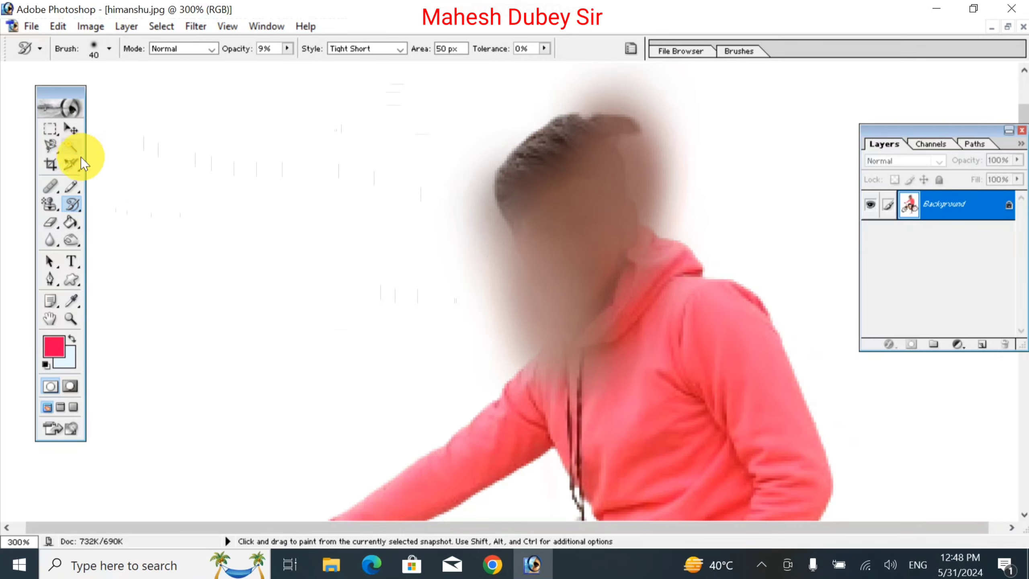
# - Review the history brush variants and the stamp tool variants available in the toolbox
pyautogui.click(69, 205)
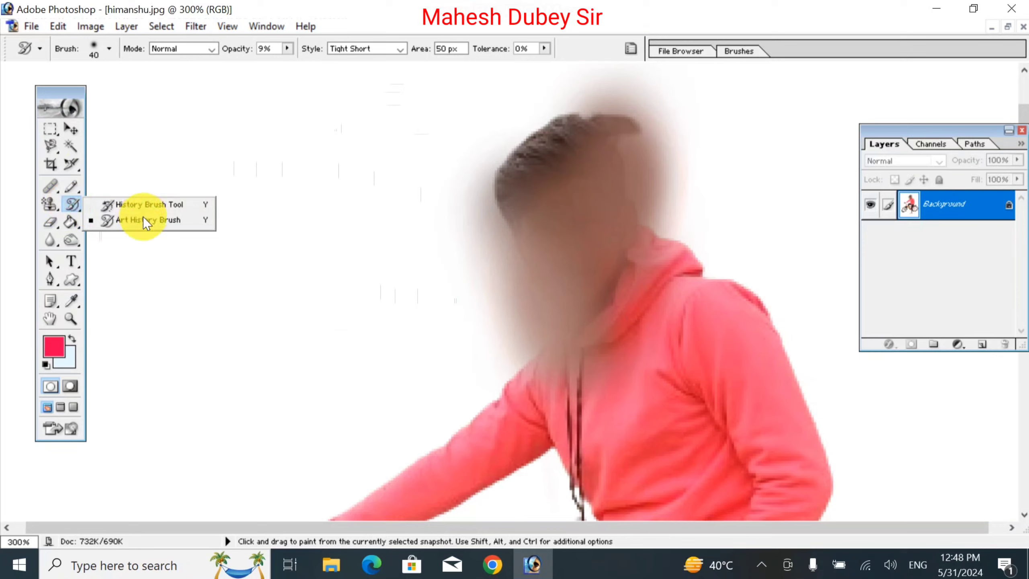
pyautogui.click(45, 205)
pyautogui.click(43, 205)
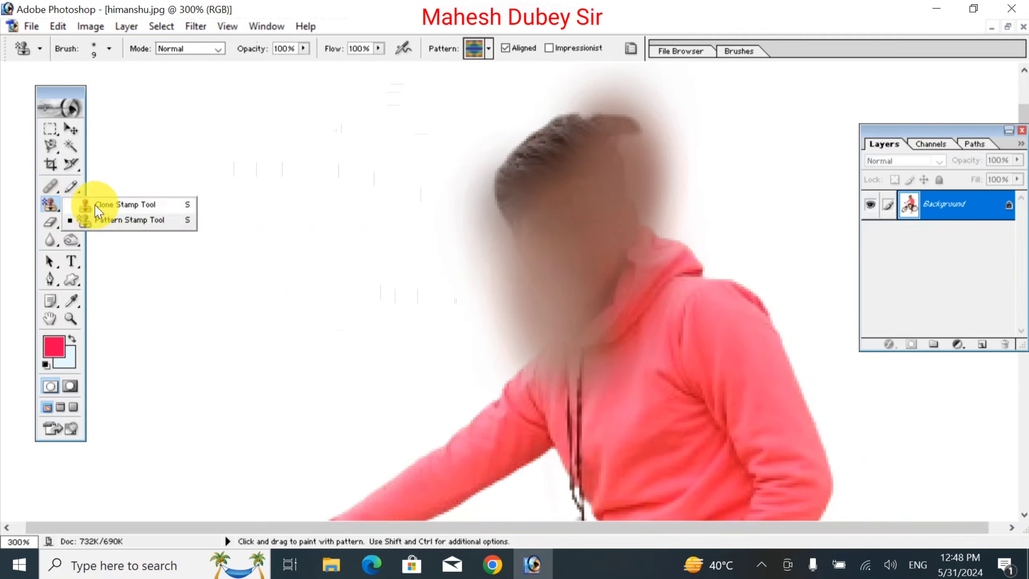
# - Erase the small dab beside the rider with the Eraser tool, looping the stroke across the blank area next to his head
pyautogui.click(144, 227)
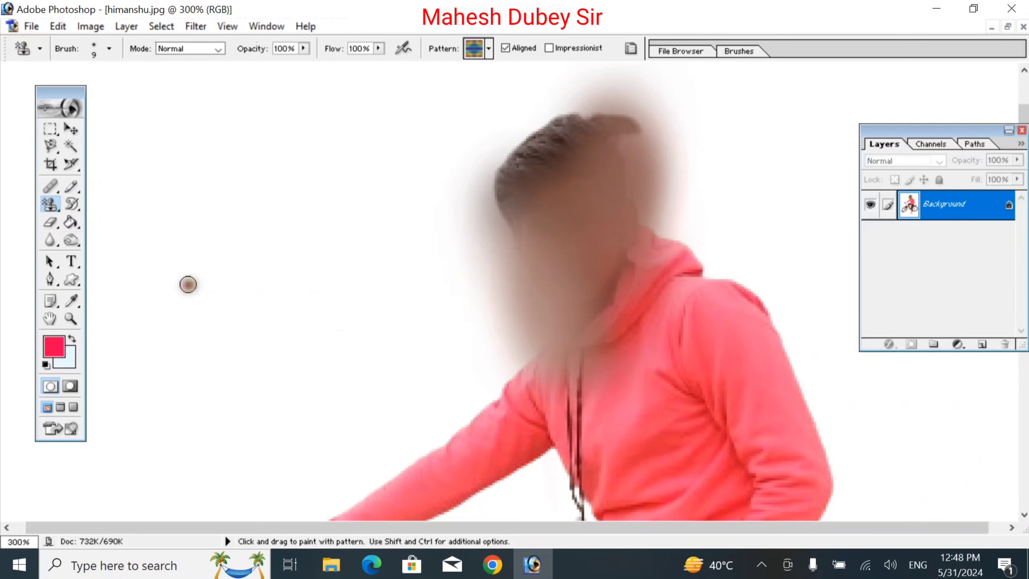
pyautogui.click(50, 222)
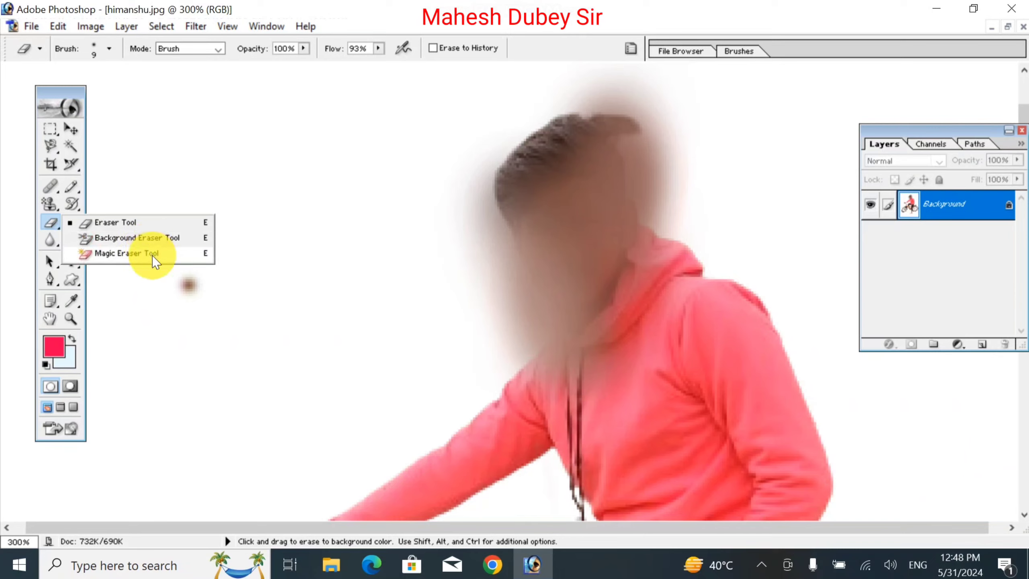
pyautogui.click(133, 224)
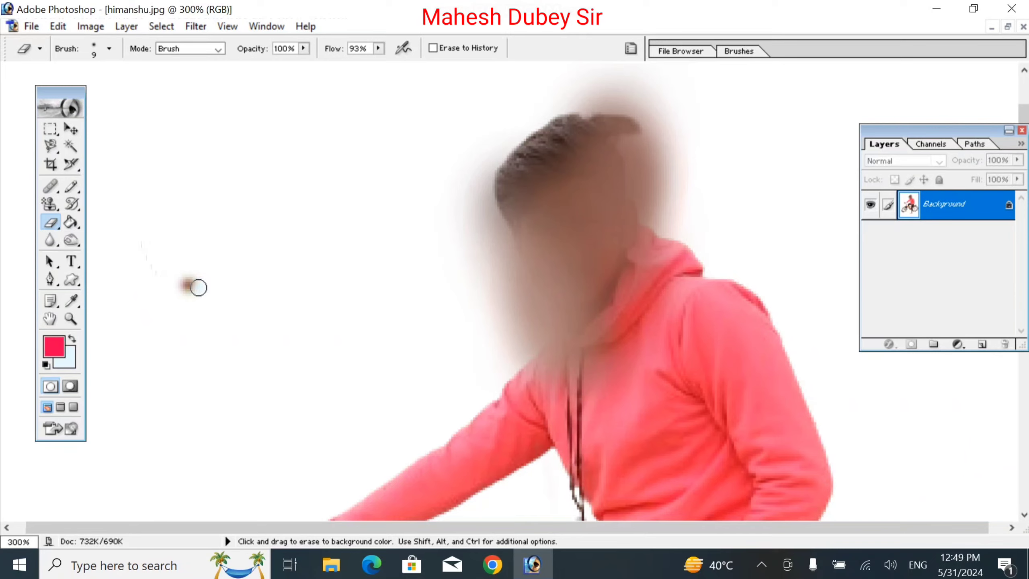
pyautogui.moveTo(198, 287)
pyautogui.mouseDown()
pyautogui.moveTo(224, 256)
pyautogui.moveTo(206, 269)
pyautogui.moveTo(329, 264)
pyautogui.moveTo(382, 181)
pyautogui.moveTo(263, 268)
pyautogui.moveTo(329, 144)
pyautogui.moveTo(370, 241)
pyautogui.moveTo(188, 233)
pyautogui.moveTo(234, 268)
pyautogui.mouseUp()
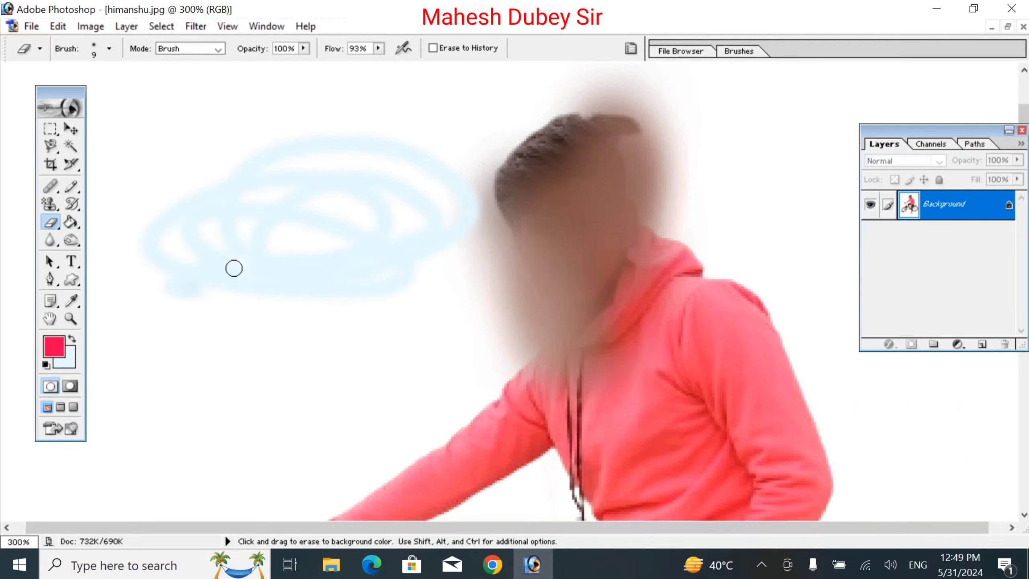
# - Erase the rider's head and the surrounding backdrop to transparency with the Background Eraser tool
pyautogui.click(54, 222)
pyautogui.click(104, 234)
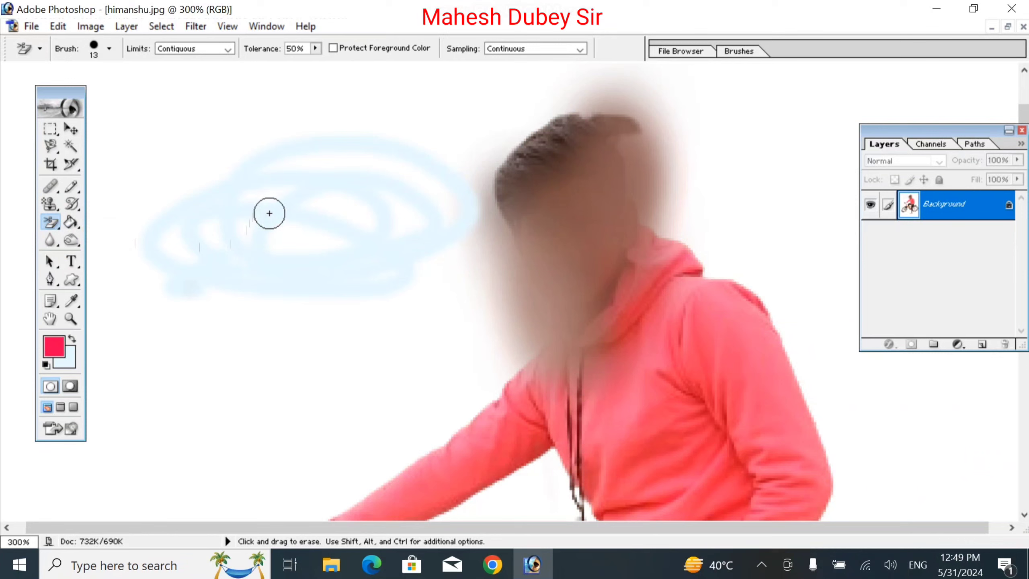
pyautogui.moveTo(269, 213)
pyautogui.mouseDown()
pyautogui.moveTo(309, 156)
pyautogui.moveTo(314, 252)
pyautogui.moveTo(526, 156)
pyautogui.moveTo(615, 145)
pyautogui.moveTo(709, 195)
pyautogui.moveTo(822, 157)
pyautogui.moveTo(973, 85)
pyautogui.moveTo(558, 115)
pyautogui.moveTo(657, 99)
pyautogui.moveTo(809, 107)
pyautogui.moveTo(602, 140)
pyautogui.moveTo(507, 177)
pyautogui.moveTo(501, 198)
pyautogui.moveTo(417, 184)
pyautogui.moveTo(243, 227)
pyautogui.mouseUp()
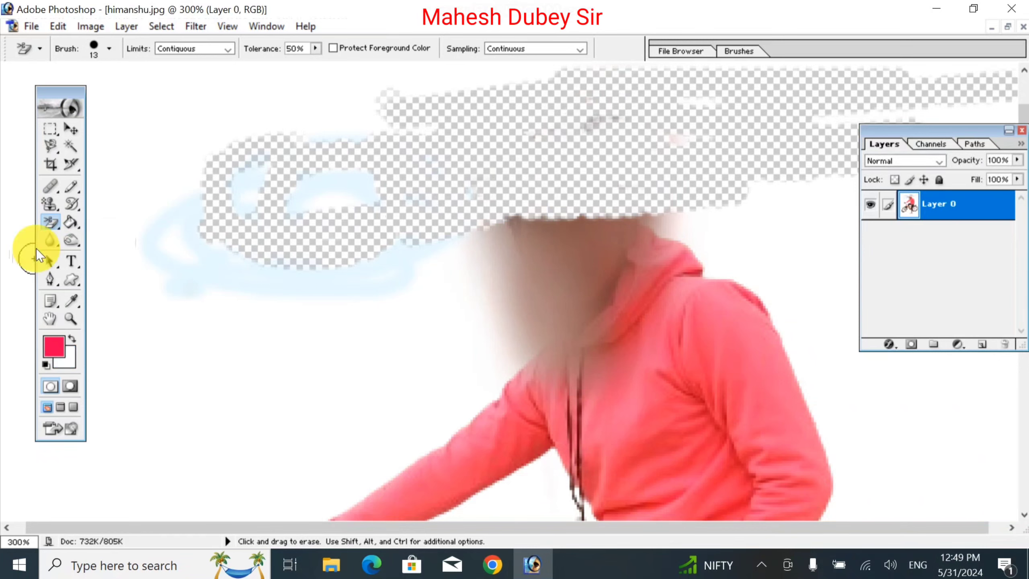
# - Erase the rider's face, pink hoodie and dark trousers to transparency with the Magic Eraser tool
pyautogui.rightClick(50, 221)
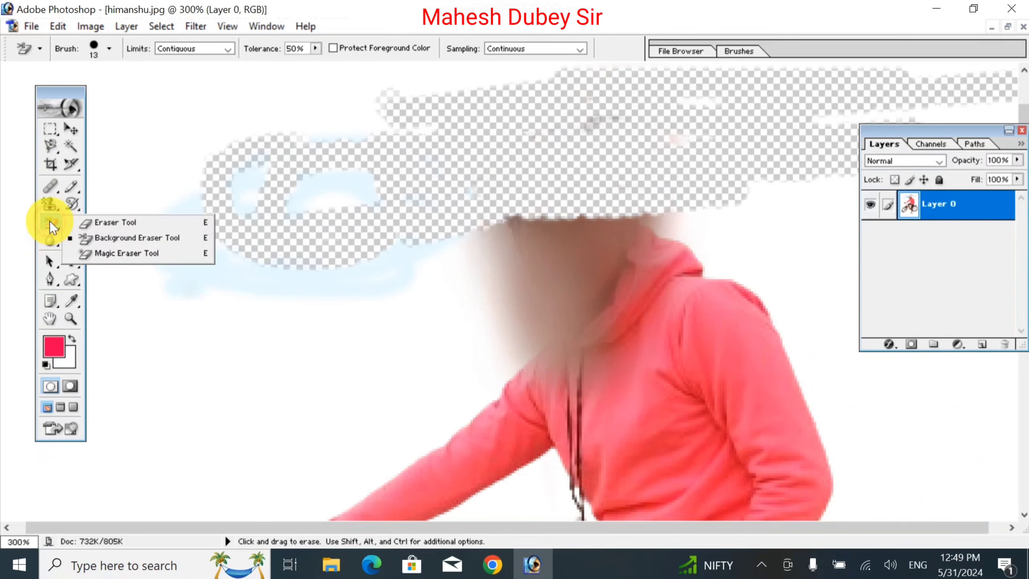
pyautogui.click(117, 258)
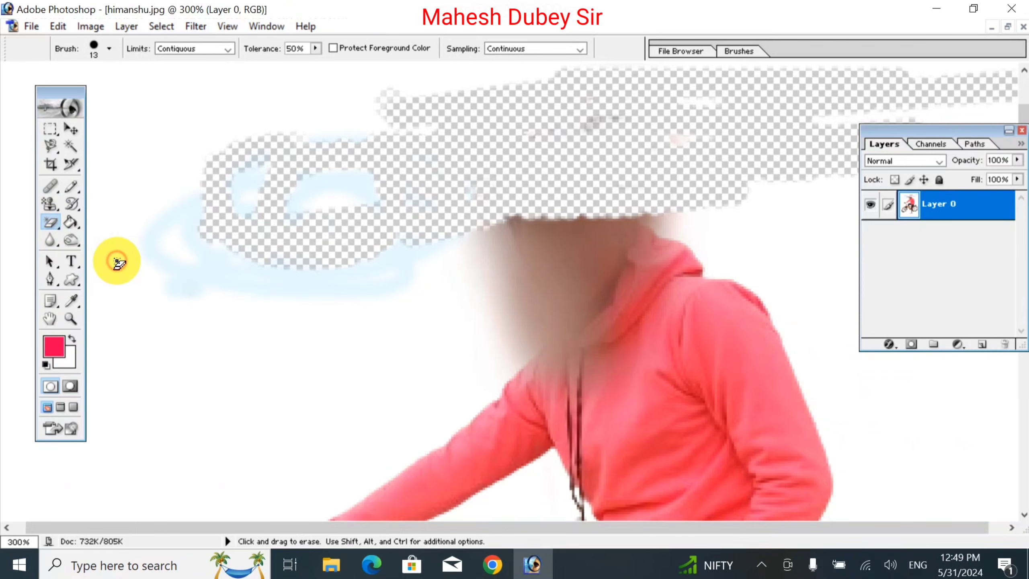
pyautogui.click(562, 339)
pyautogui.click(595, 335)
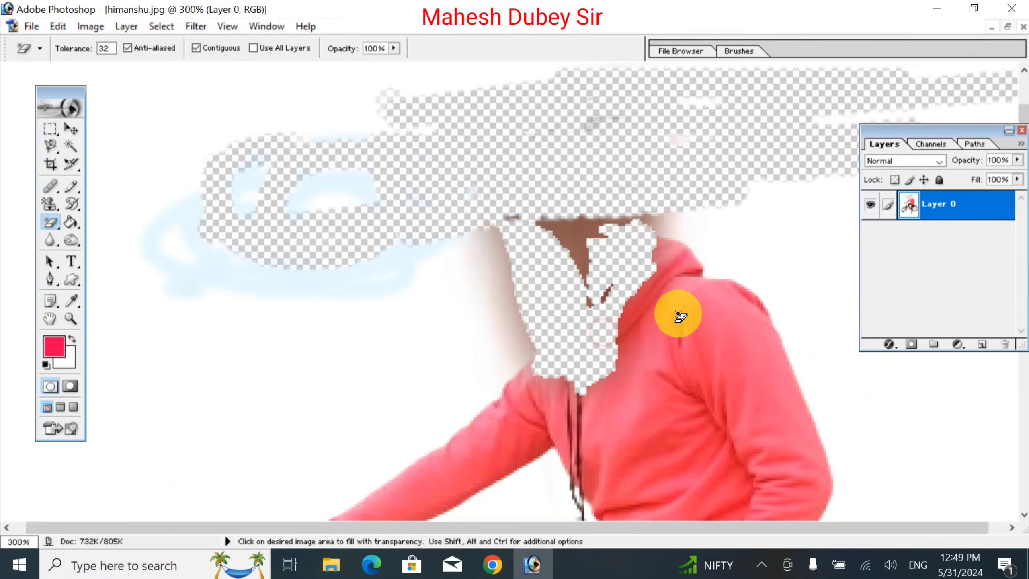
pyautogui.click(708, 346)
pyautogui.click(524, 437)
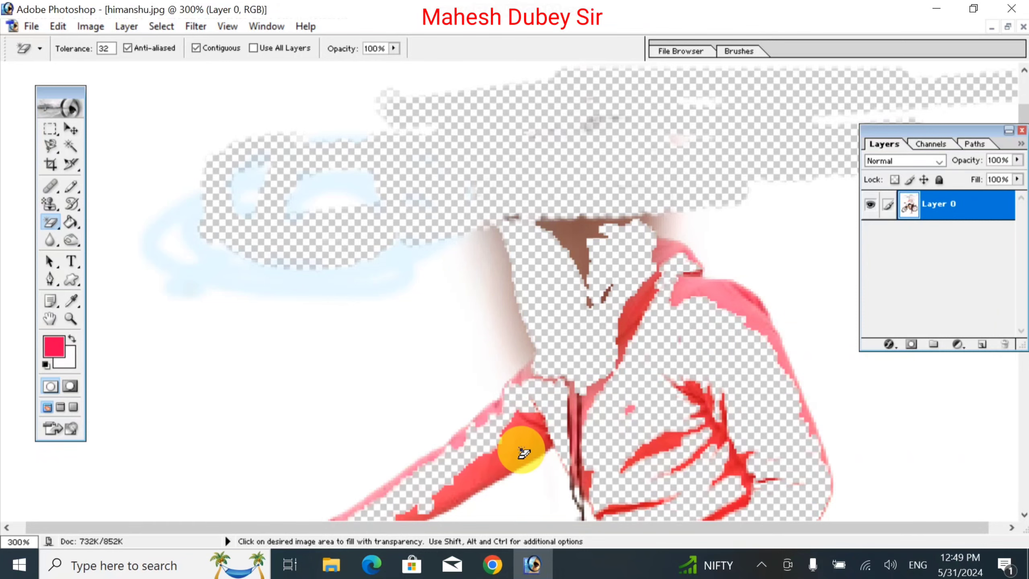
pyautogui.moveTo(535, 430); pyautogui.dragTo(521, 254)
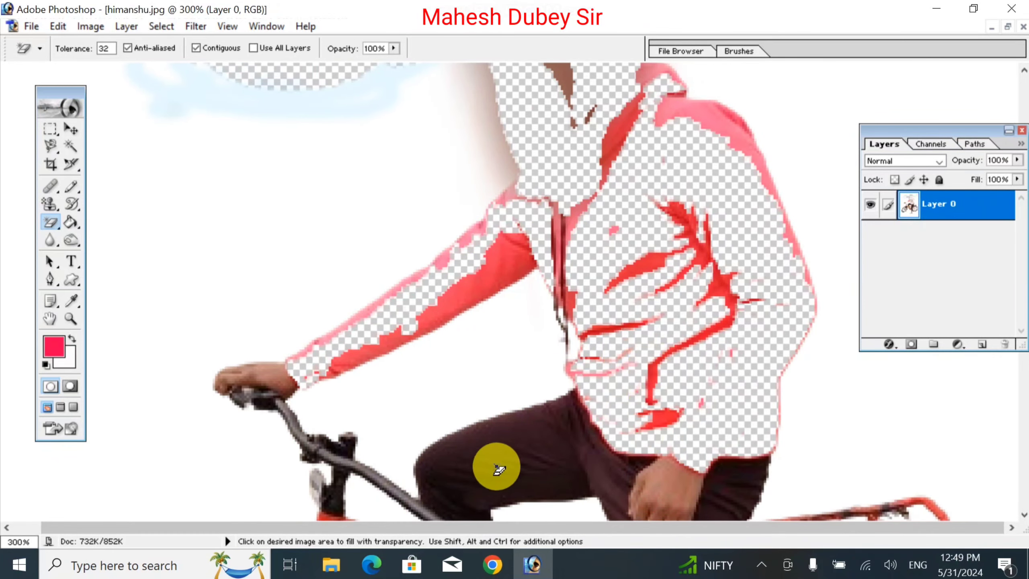
pyautogui.click(531, 452)
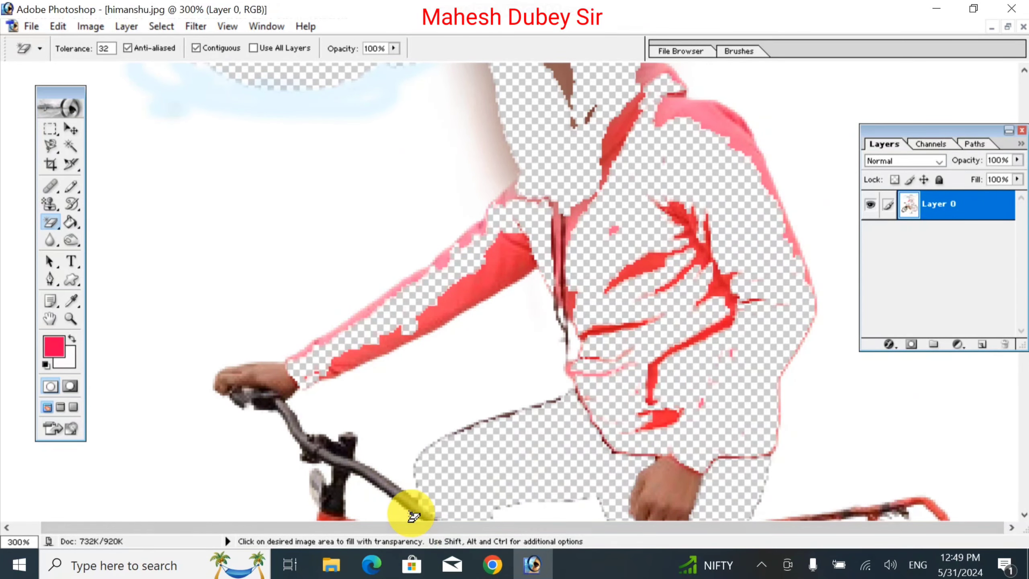
# - Undo all the Magic Eraser, Background Eraser and Eraser edits on the photo
pyautogui.hotkey('ctrl', 'alt', '0')
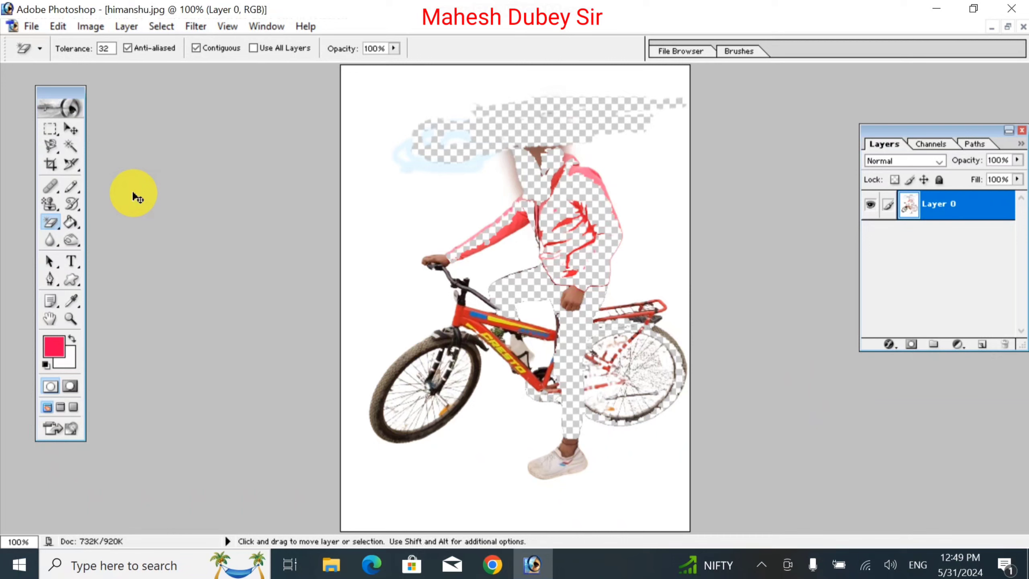
pyautogui.hotkey('ctrl', 'alt', 'z')
pyautogui.hotkey('ctrl', 'alt', 'z')
pyautogui.hotkey('ctrl', 'alt', 'z')
pyautogui.hotkey('ctrl', 'alt', 'z')
pyautogui.hotkey('ctrl', 'alt', 'z')
pyautogui.hotkey('ctrl', 'alt', 'z')
pyautogui.hotkey('ctrl', 'alt', 'z')
pyautogui.hotkey('ctrl', 'alt', 'z')
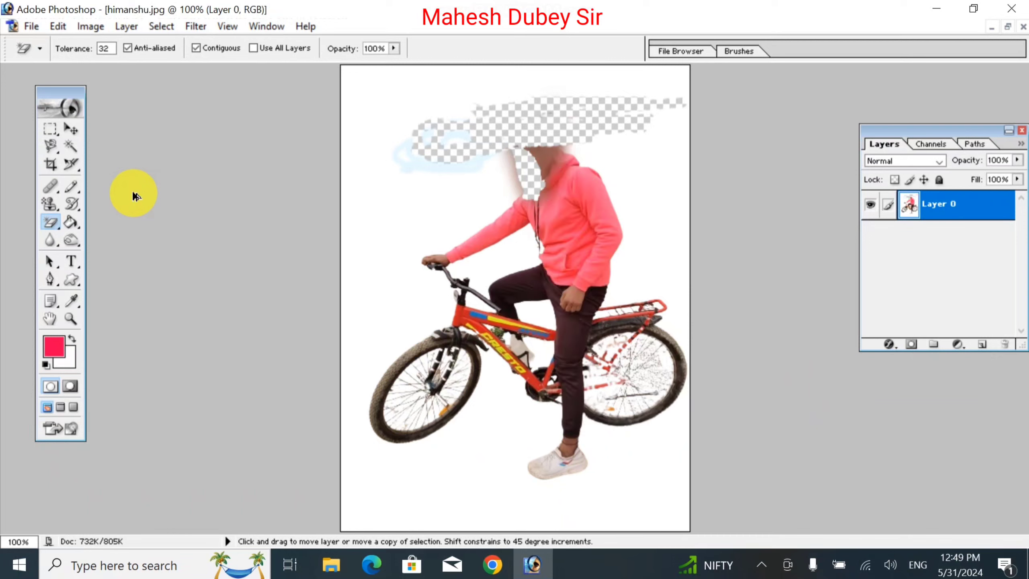
pyautogui.hotkey('ctrl', 'alt', 'z')
pyautogui.hotkey('ctrl', 'alt', 'z')
pyautogui.hotkey('ctrl', 'alt', 'z')
pyautogui.hotkey('ctrl', 'alt', 'z')
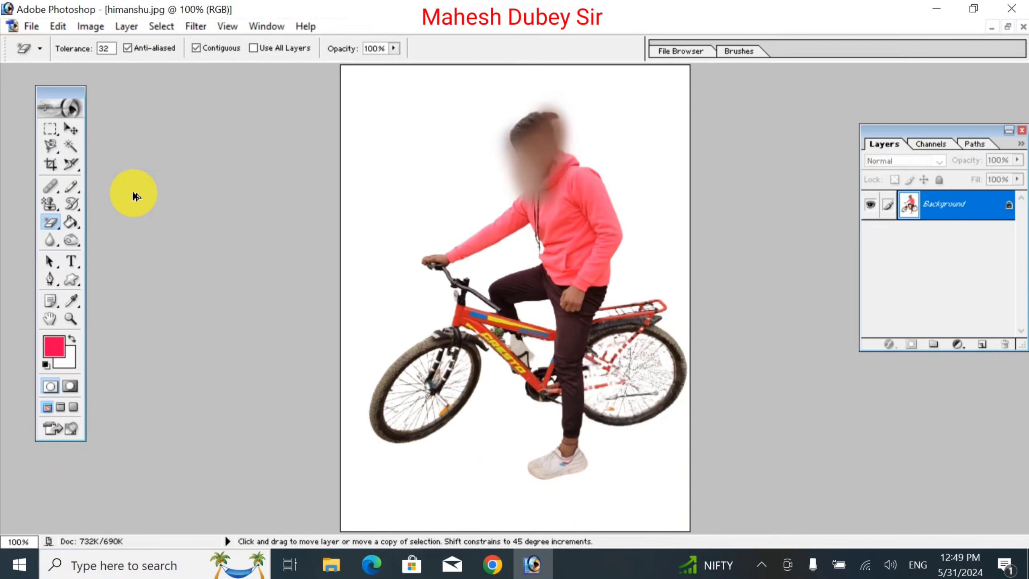
# - Undo the most recent Art History Brush strokes over the rider's face and hair
pyautogui.hotkey('ctrl', 'alt', 'z')
pyautogui.hotkey('ctrl', 'alt', 'z')
pyautogui.hotkey('ctrl', 'alt', 'z')
pyautogui.hotkey('ctrl', 'alt', 'z')
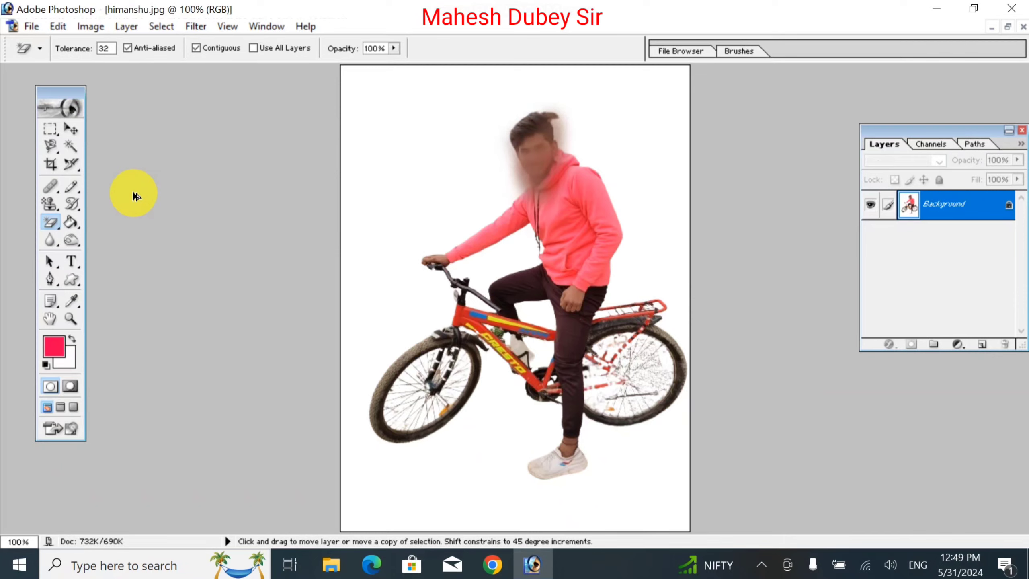